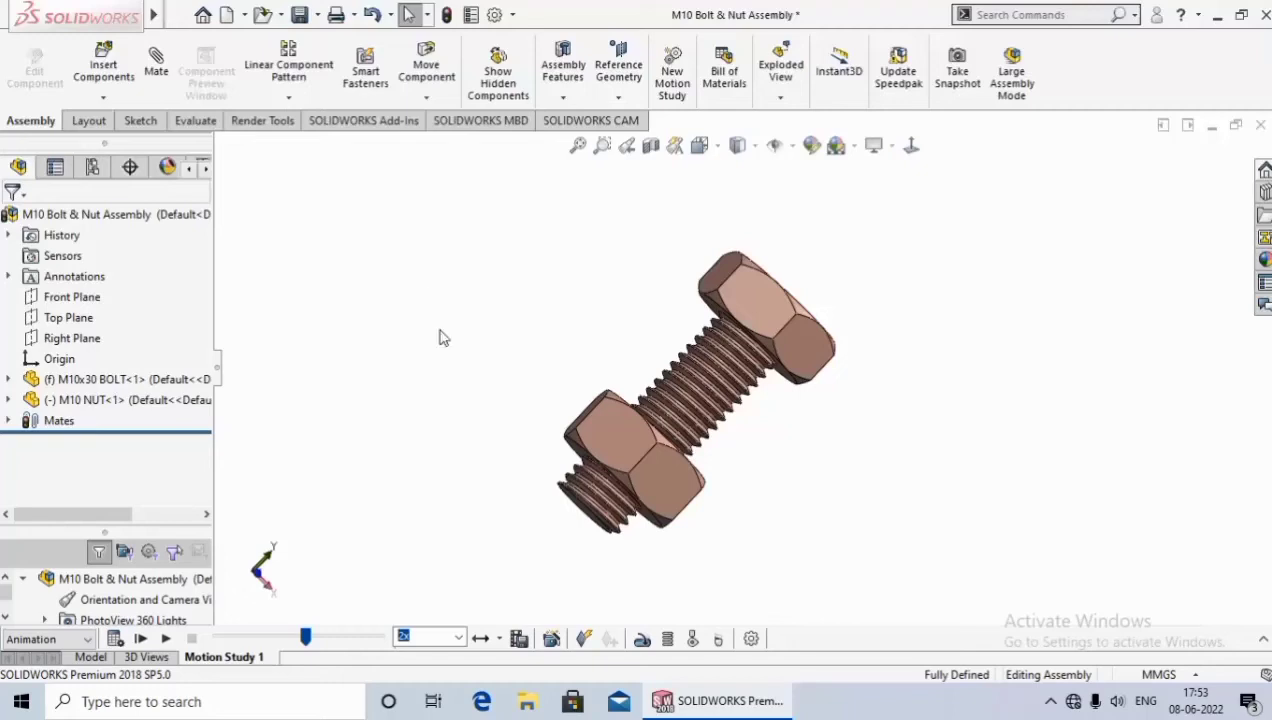
# - Play the nut-along-bolt animation in Motion Study 1
pyautogui.click(167, 638)
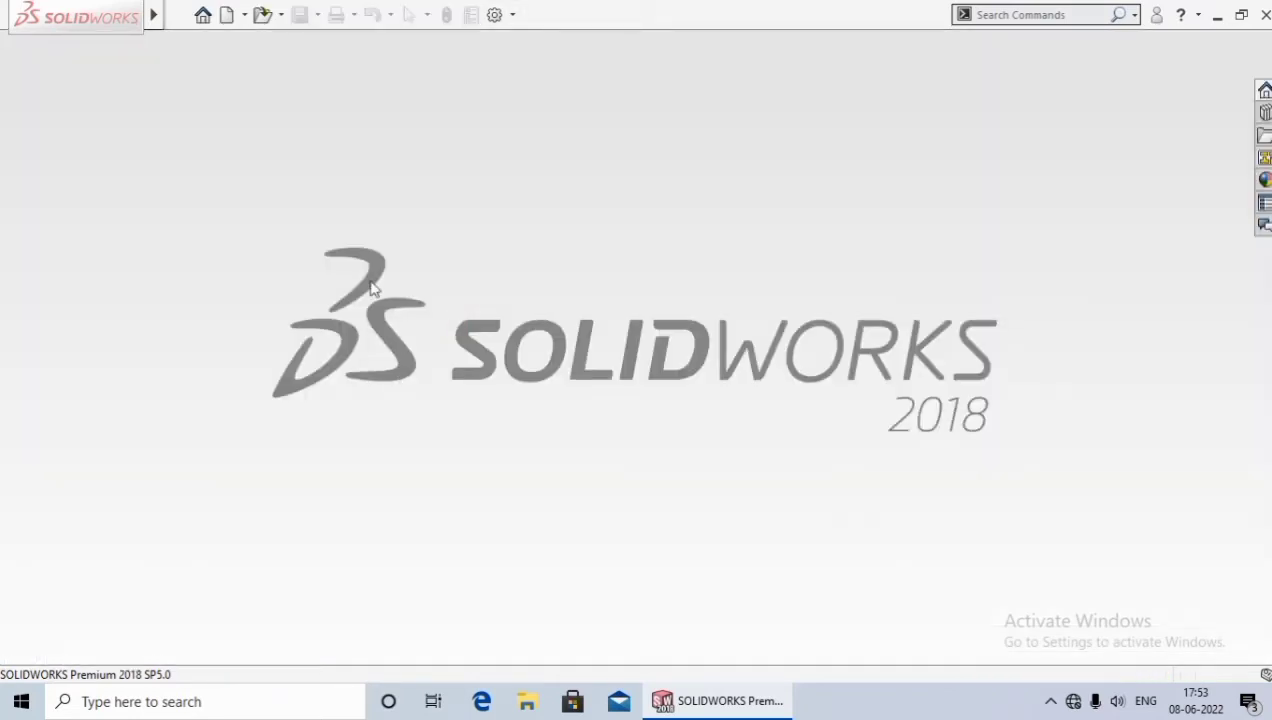
# - Create a new assembly, place the M10x30 BOLT in it, and apply the Plain White scene
pyautogui.click(226, 15)
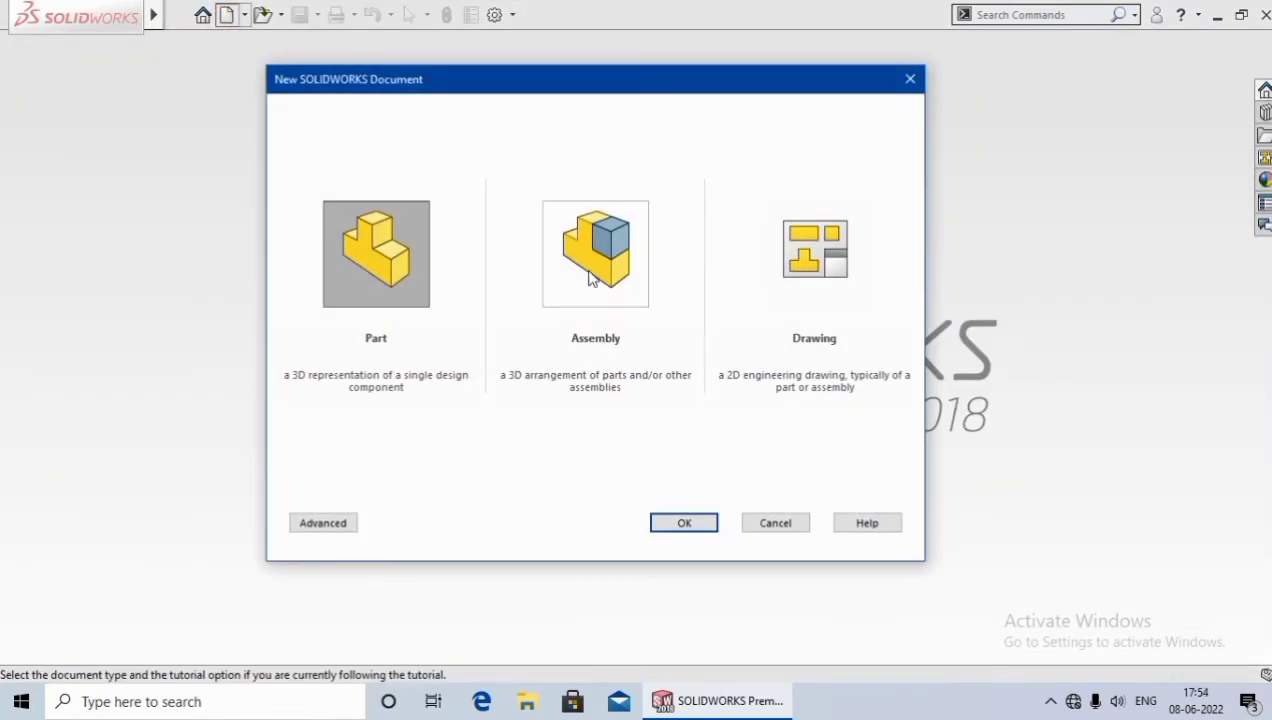
pyautogui.click(590, 274)
pyautogui.click(694, 526)
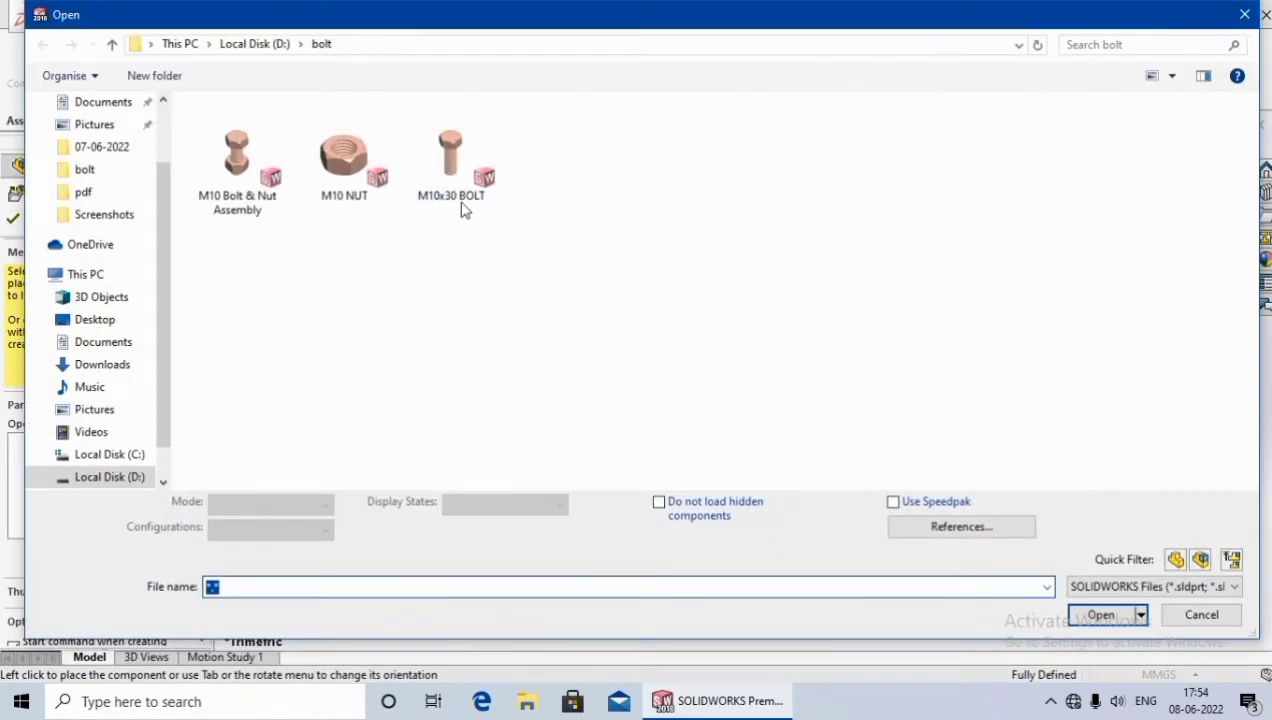
pyautogui.click(460, 205)
pyautogui.click(1100, 614)
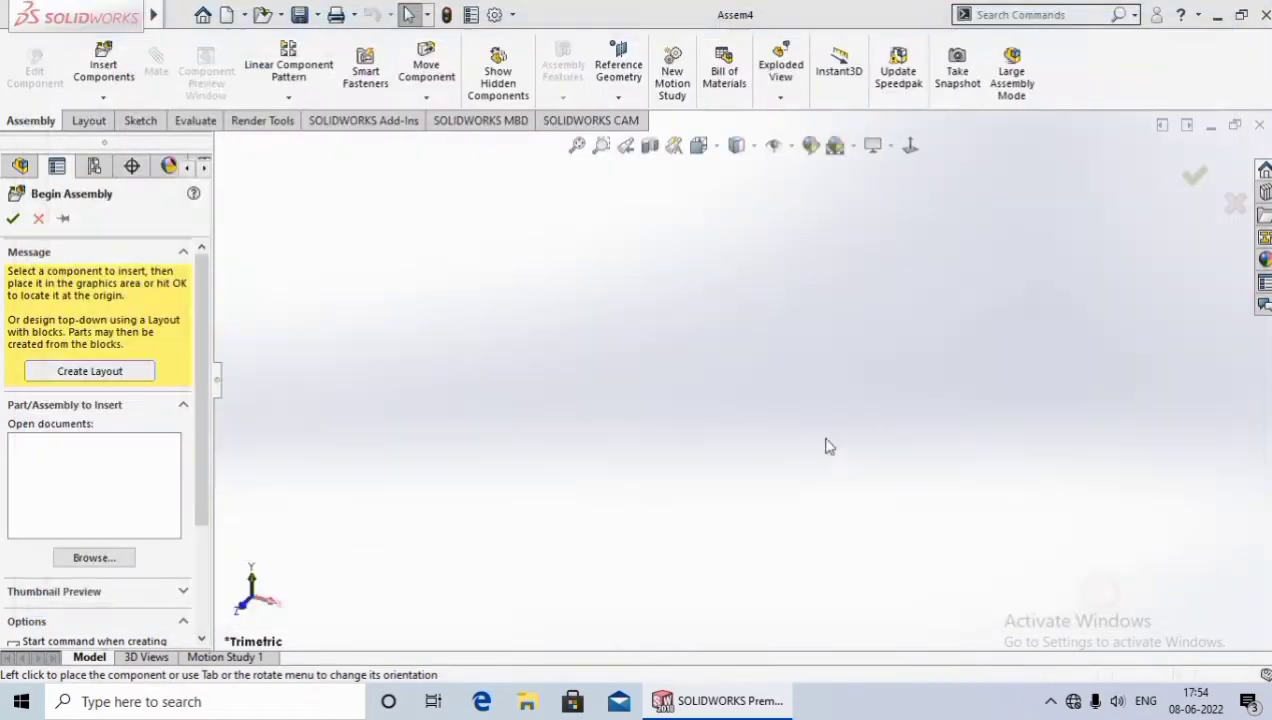
pyautogui.click(703, 450)
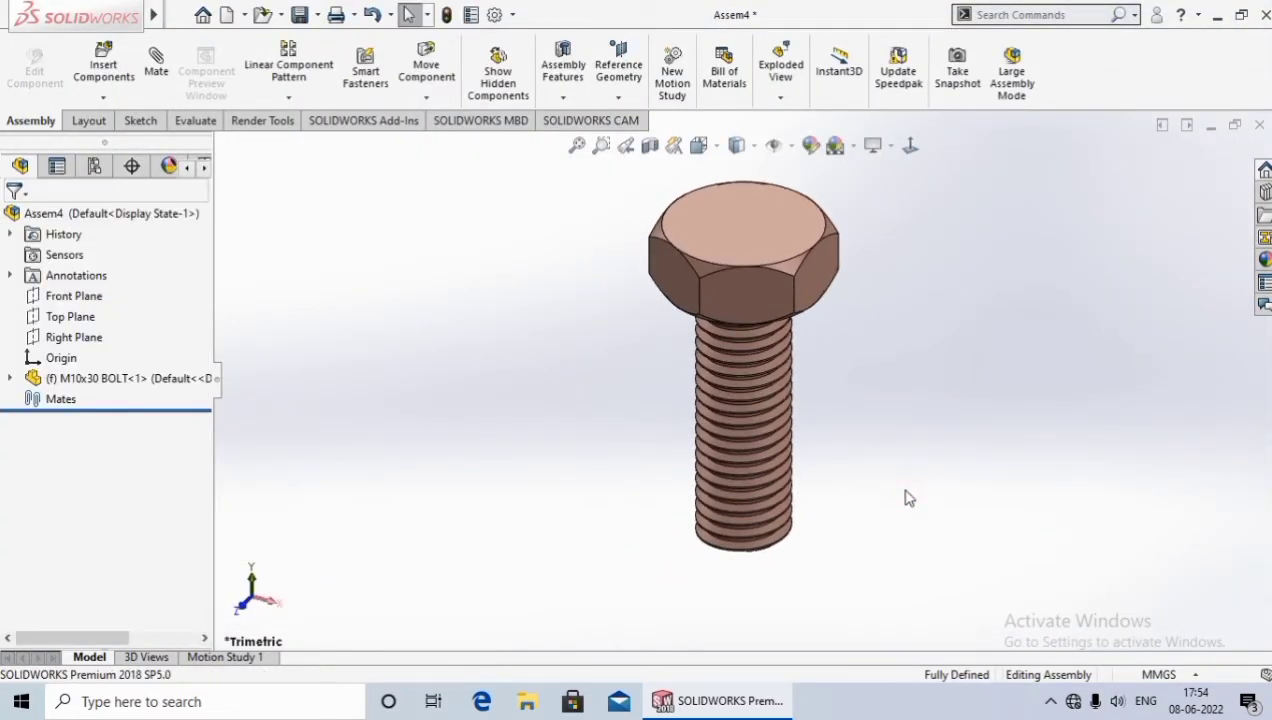
pyautogui.click(855, 147)
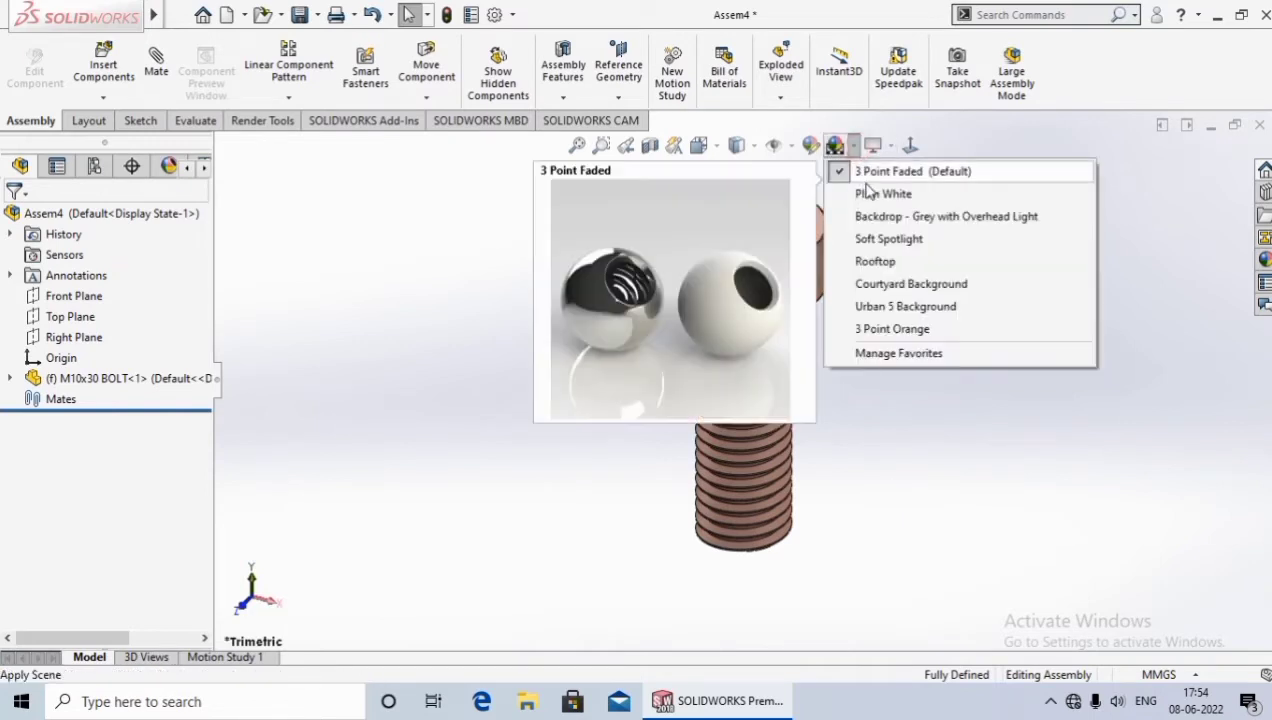
pyautogui.click(885, 192)
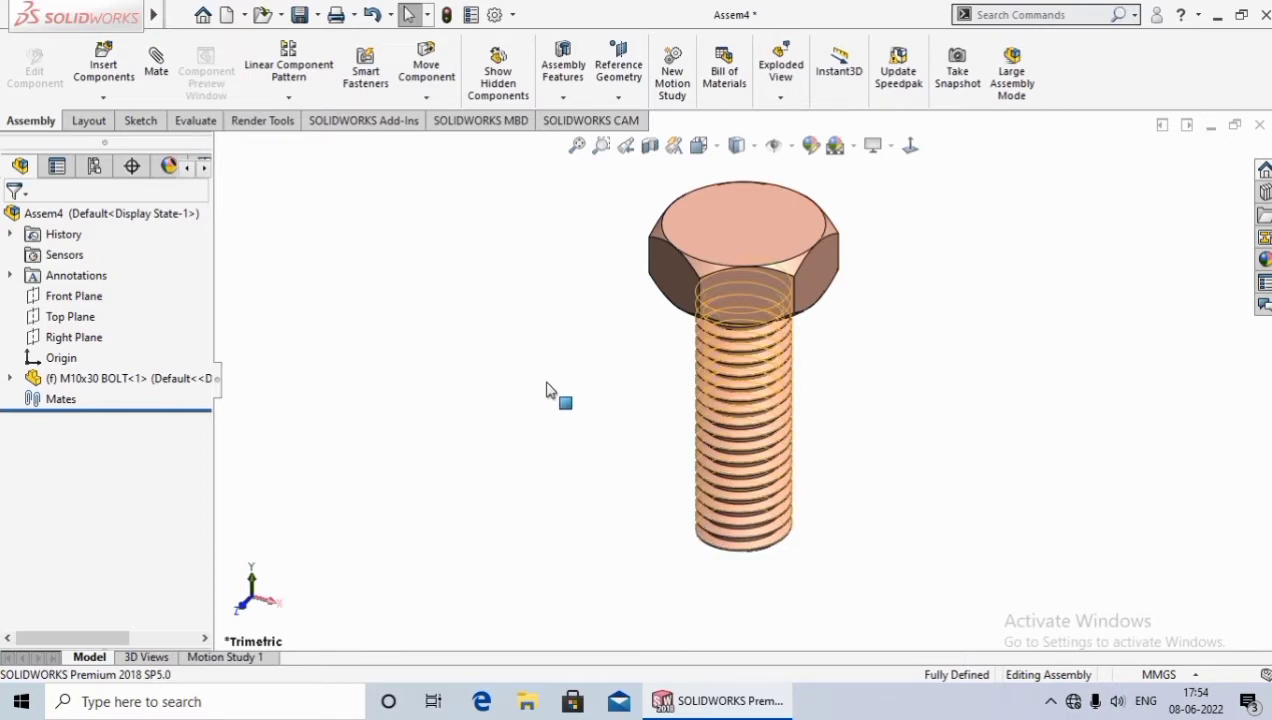
# - Insert the M10 NUT beside the bolt and tilt the view to see both parts
pyautogui.click(108, 67)
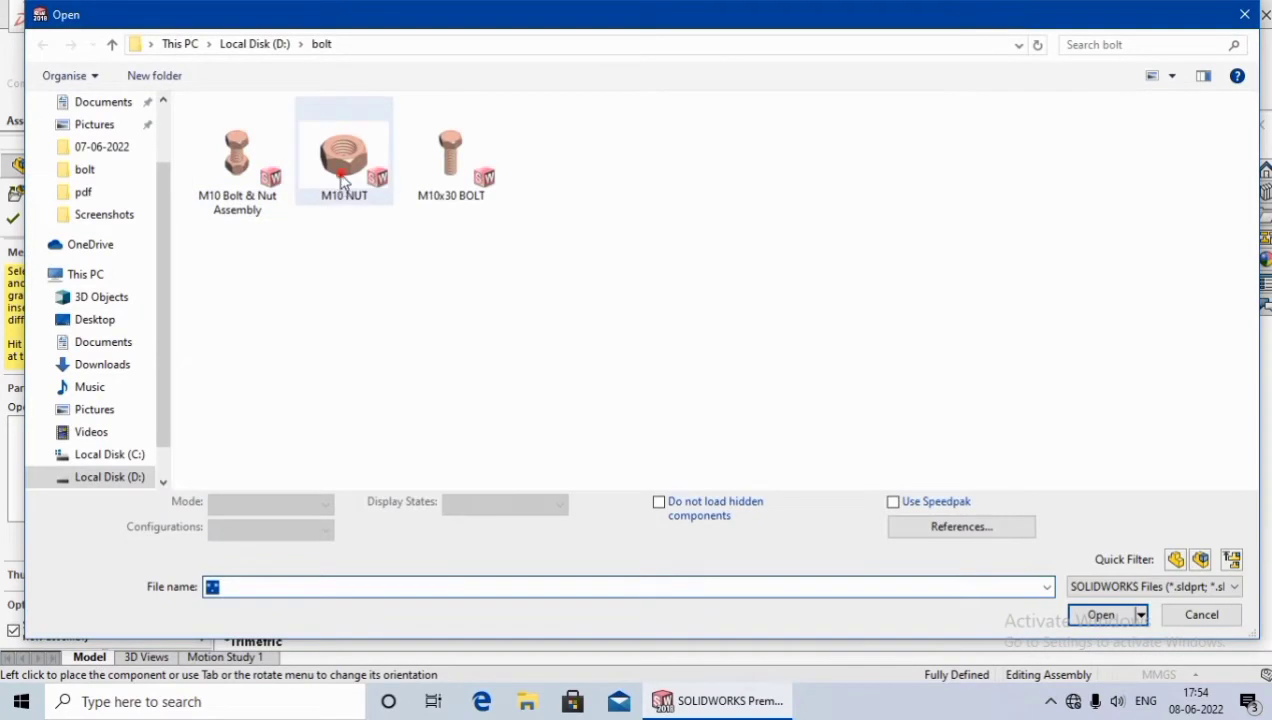
pyautogui.click(342, 178)
pyautogui.click(1101, 593)
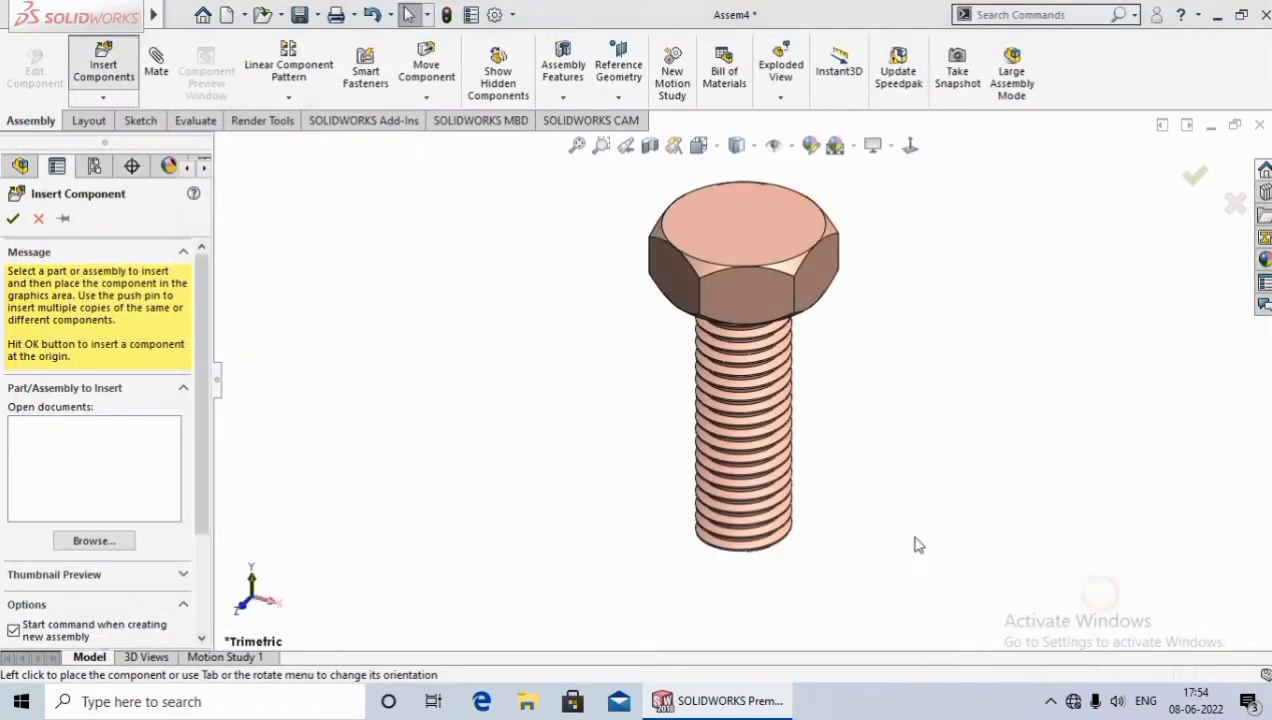
pyautogui.click(370, 388)
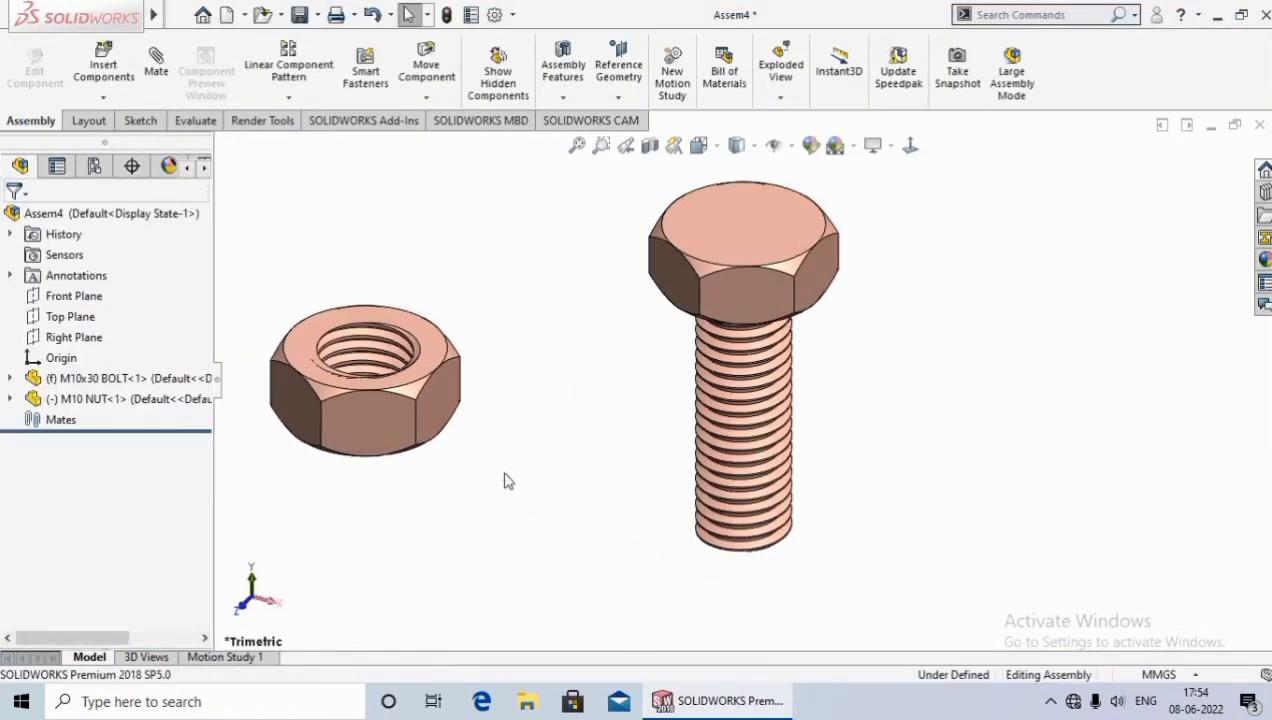
pyautogui.moveTo(505, 483)
pyautogui.mouseDown(button='middle')
pyautogui.moveTo(547, 418)
pyautogui.moveTo(559, 493)
pyautogui.moveTo(548, 386)
pyautogui.moveTo(562, 448)
pyautogui.mouseUp(button='middle')
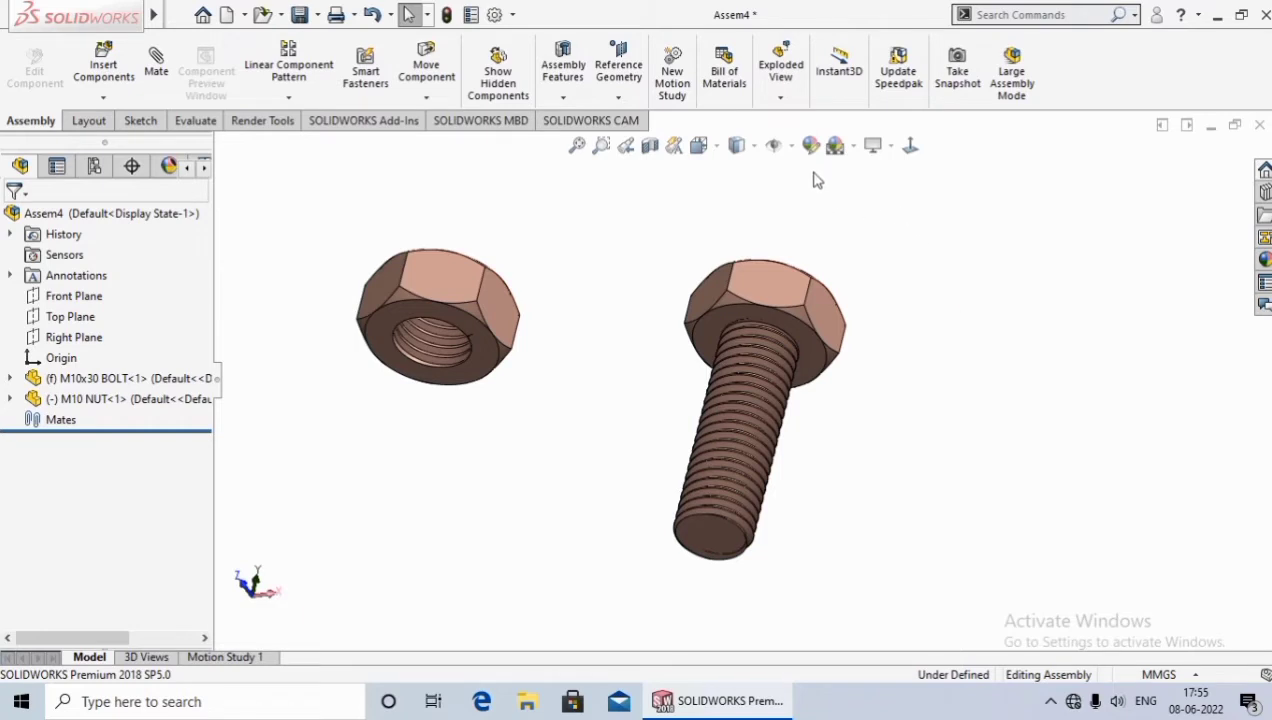
# - Turn on temporary axes for the nut and bolt, then start the Mate tool
pyautogui.click(792, 147)
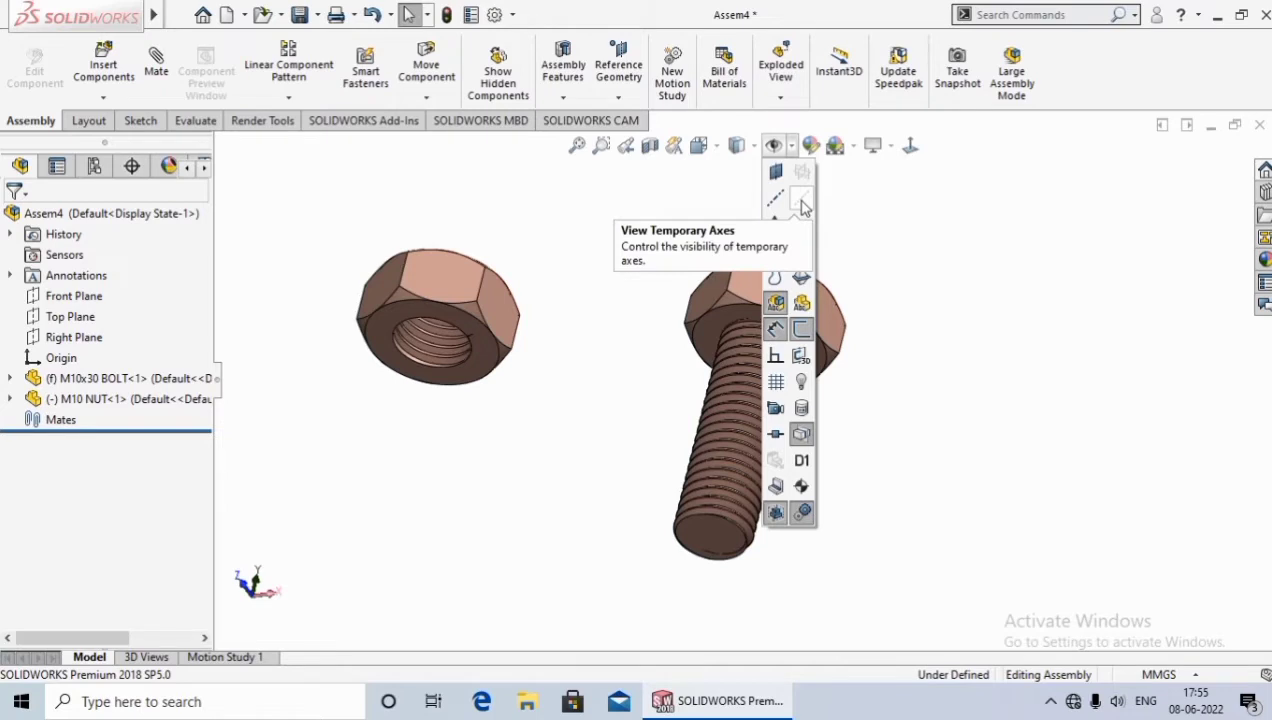
pyautogui.click(805, 207)
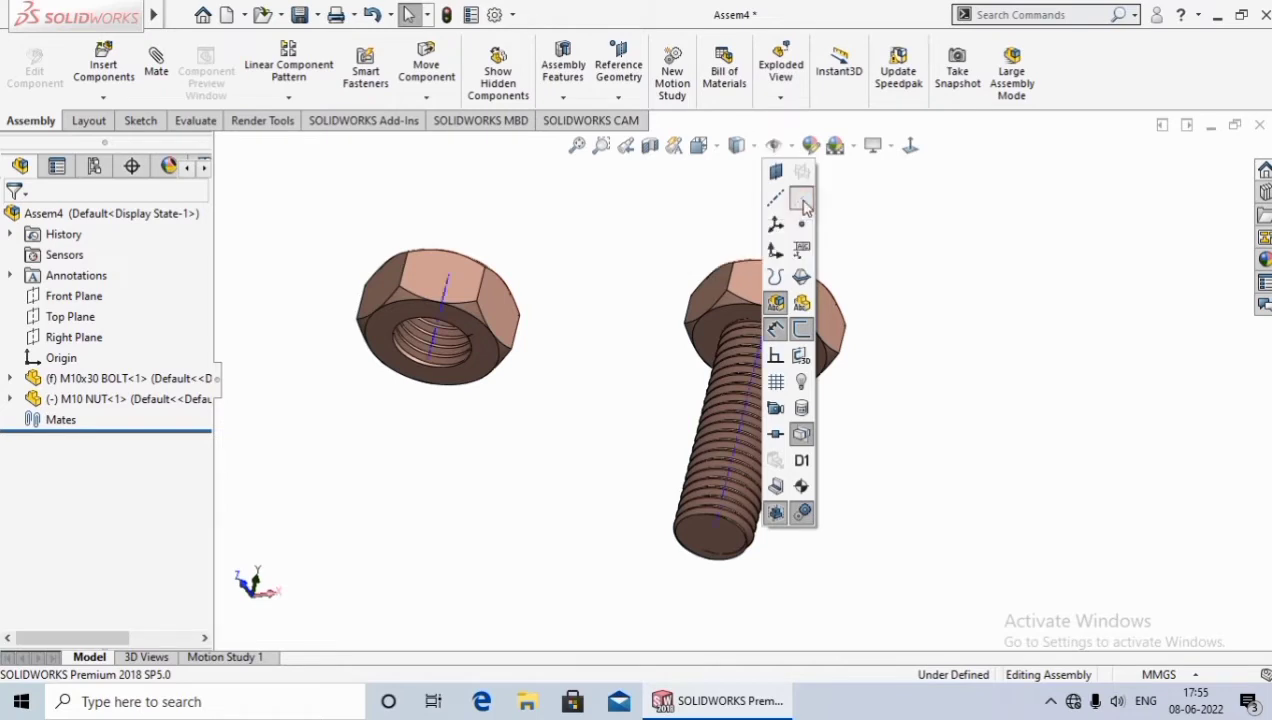
pyautogui.click(619, 378)
pyautogui.moveTo(619, 421)
pyautogui.mouseDown(button='middle')
pyautogui.moveTo(648, 437)
pyautogui.moveTo(659, 420)
pyautogui.mouseUp(button='middle')
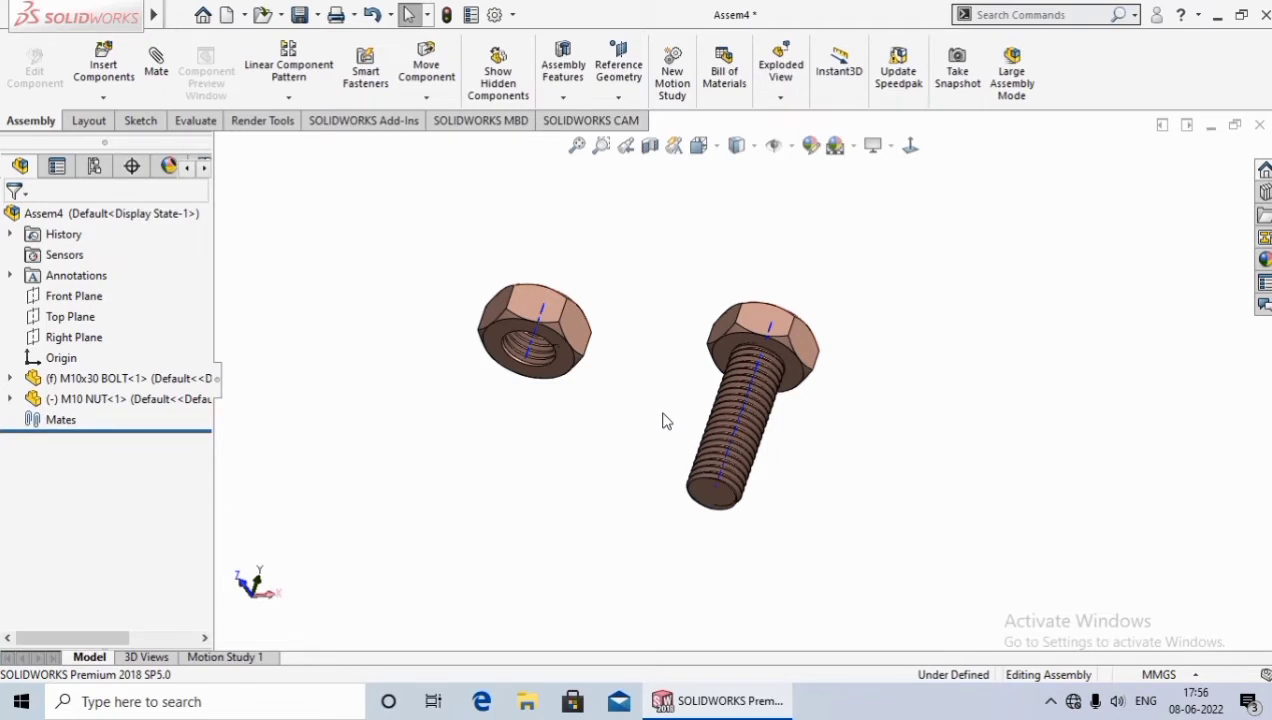
pyautogui.click(156, 68)
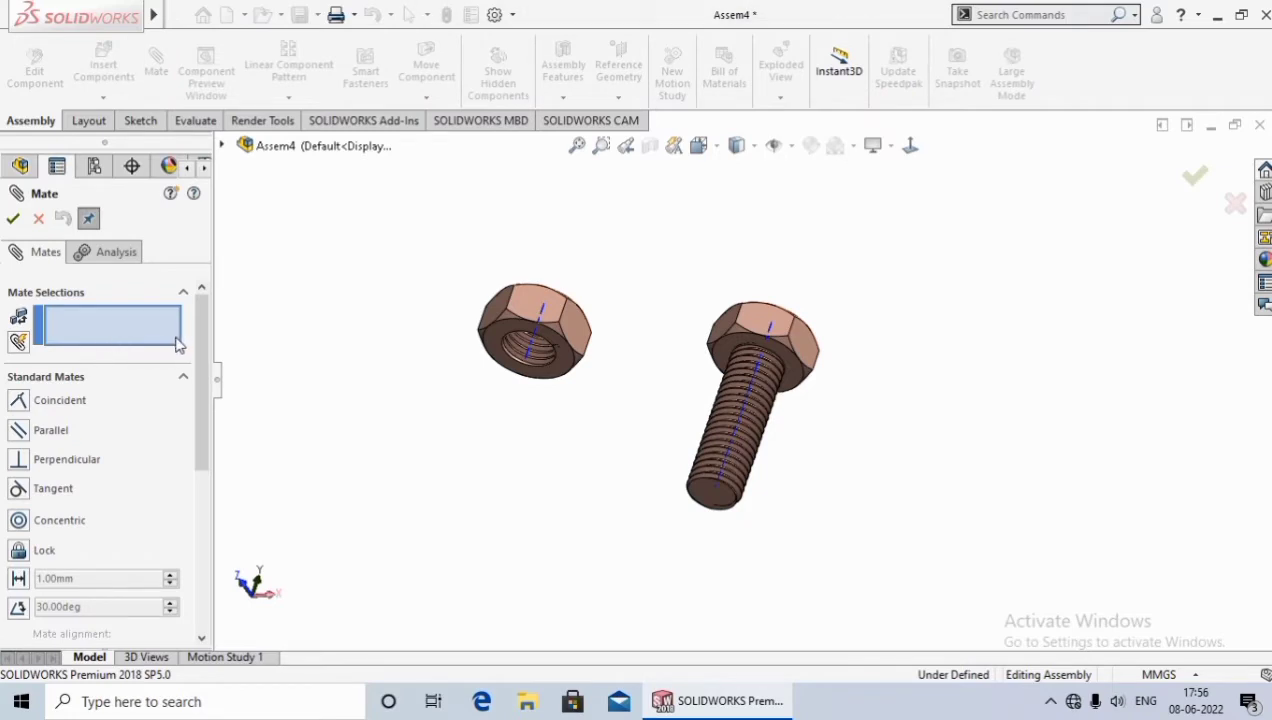
# - Mate the nut's temporary axis coincident with the bolt's temporary axis
pyautogui.click(139, 332)
pyautogui.click(448, 462)
pyautogui.click(528, 362)
pyautogui.moveTo(580, 495); pyautogui.dragTo(700, 515, button='middle')
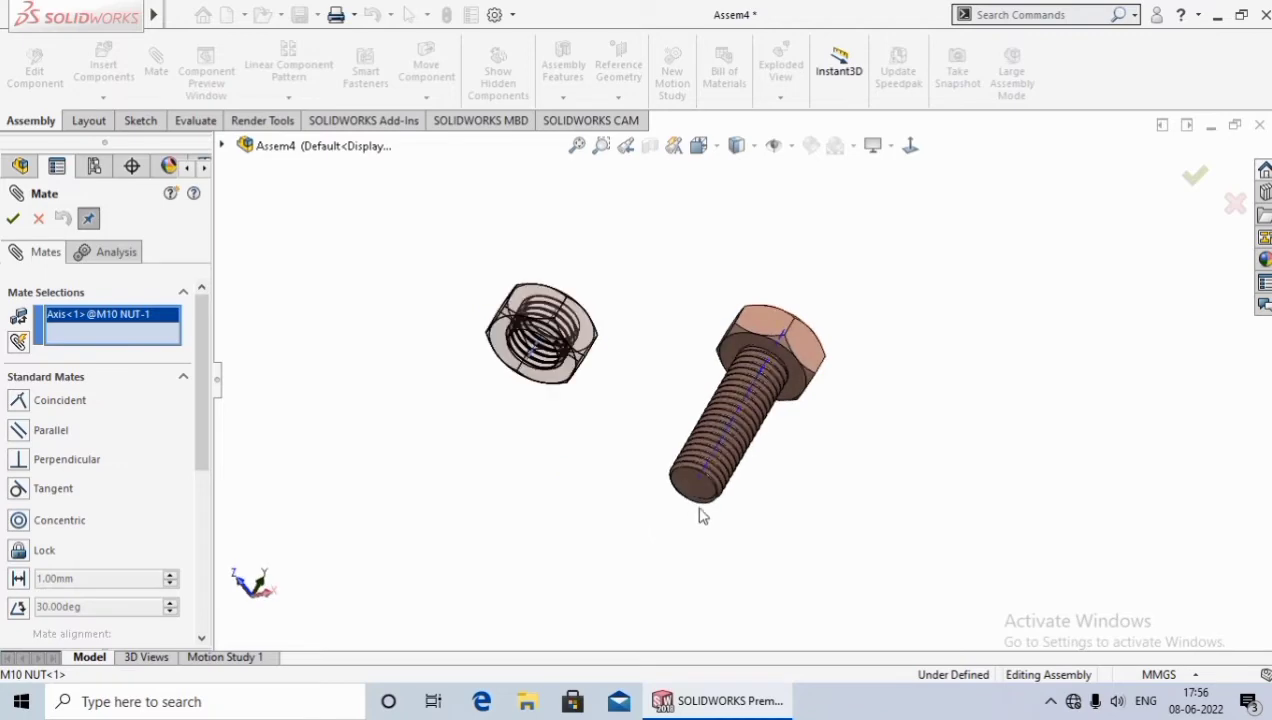
pyautogui.scroll(-4, 700, 515)
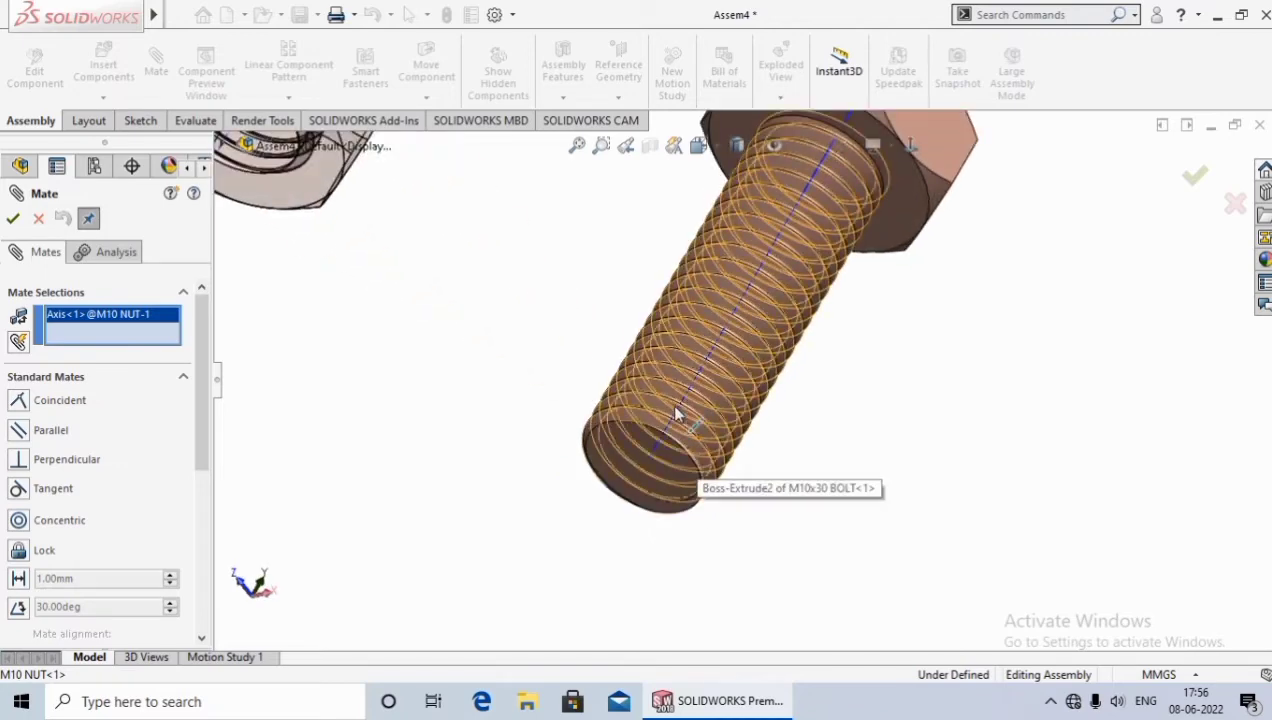
pyautogui.click(679, 411)
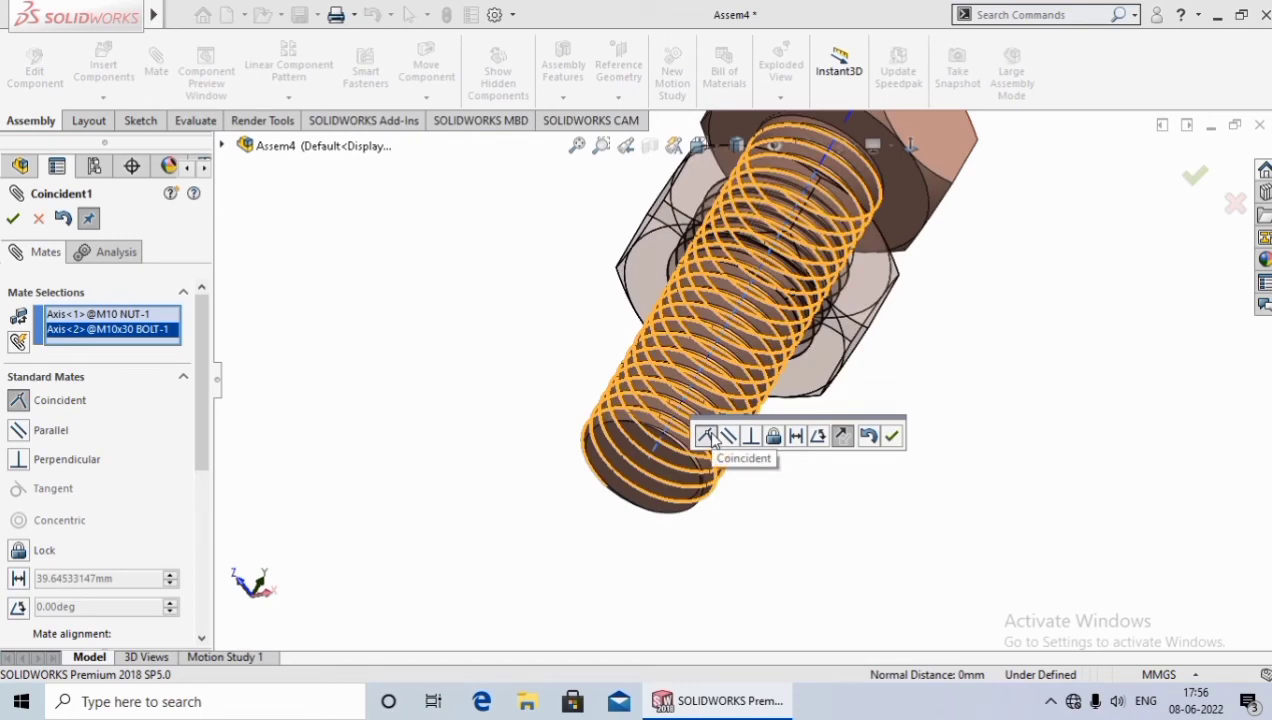
pyautogui.click(892, 436)
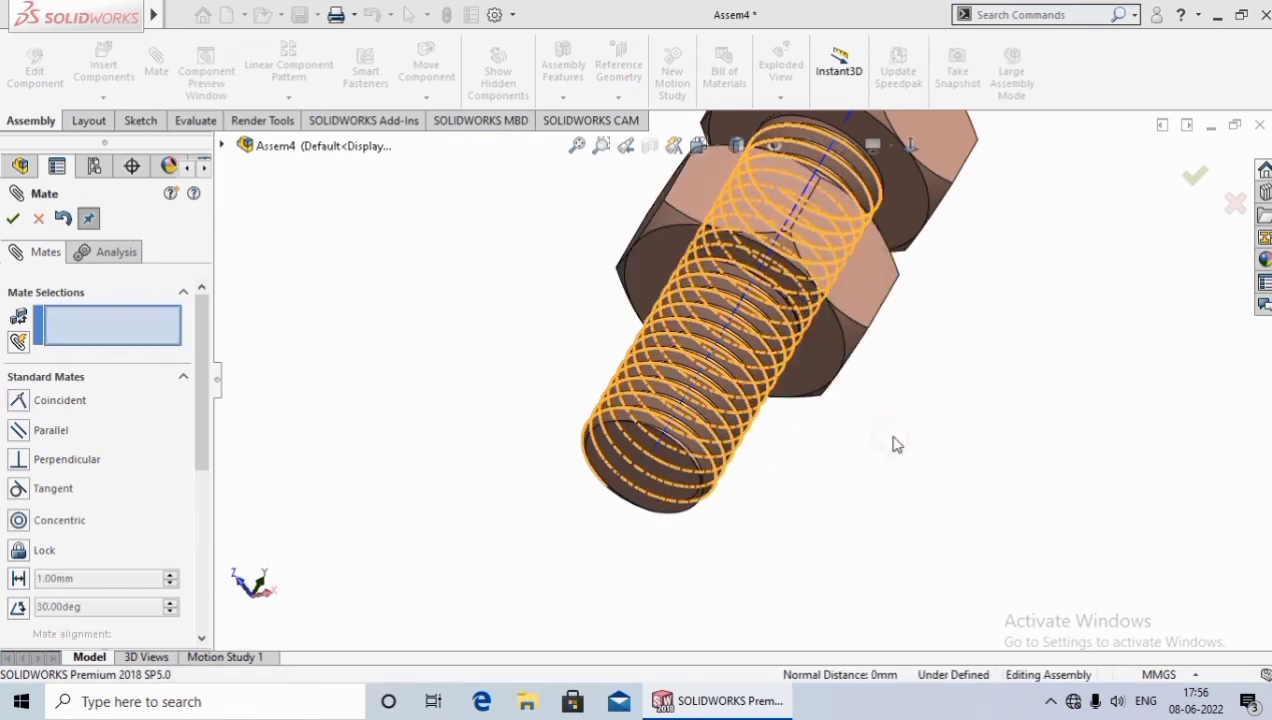
# - Close the Mate PropertyManager, zoom to fit, and rotate the mated parts to a steeper angle
pyautogui.click(12, 218)
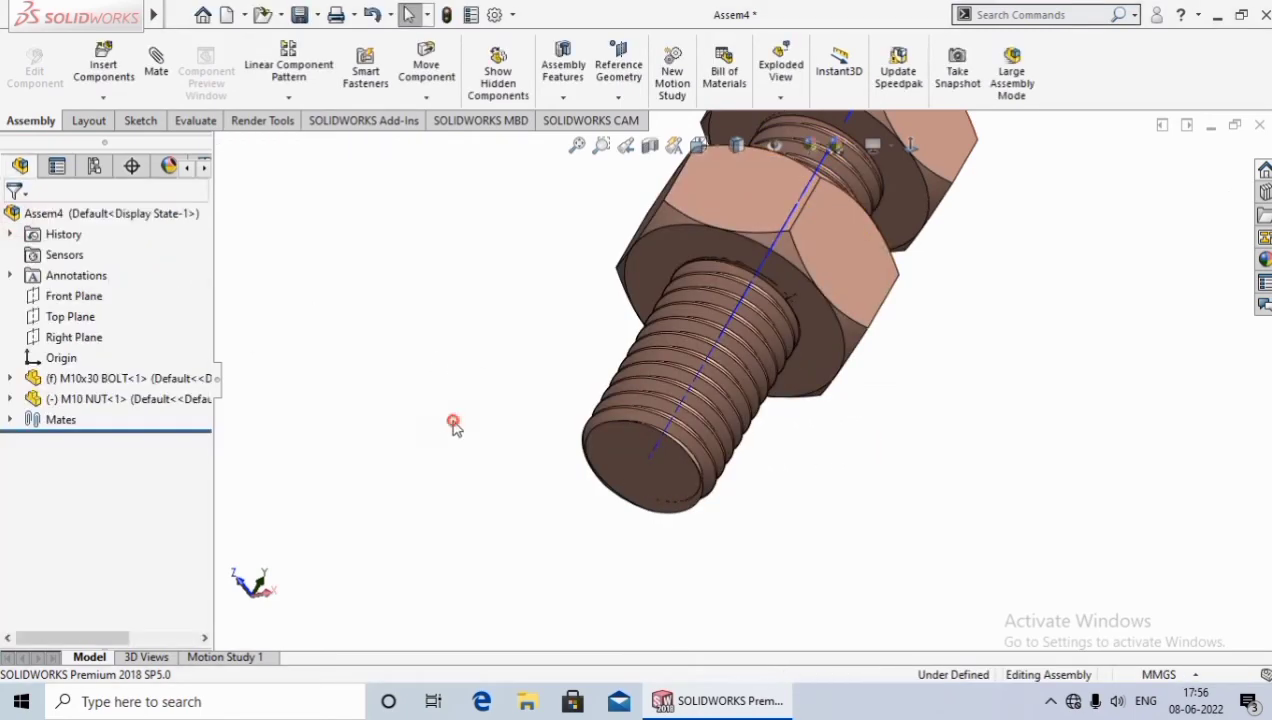
pyautogui.press('f')
pyautogui.scroll(-3, 866, 390)
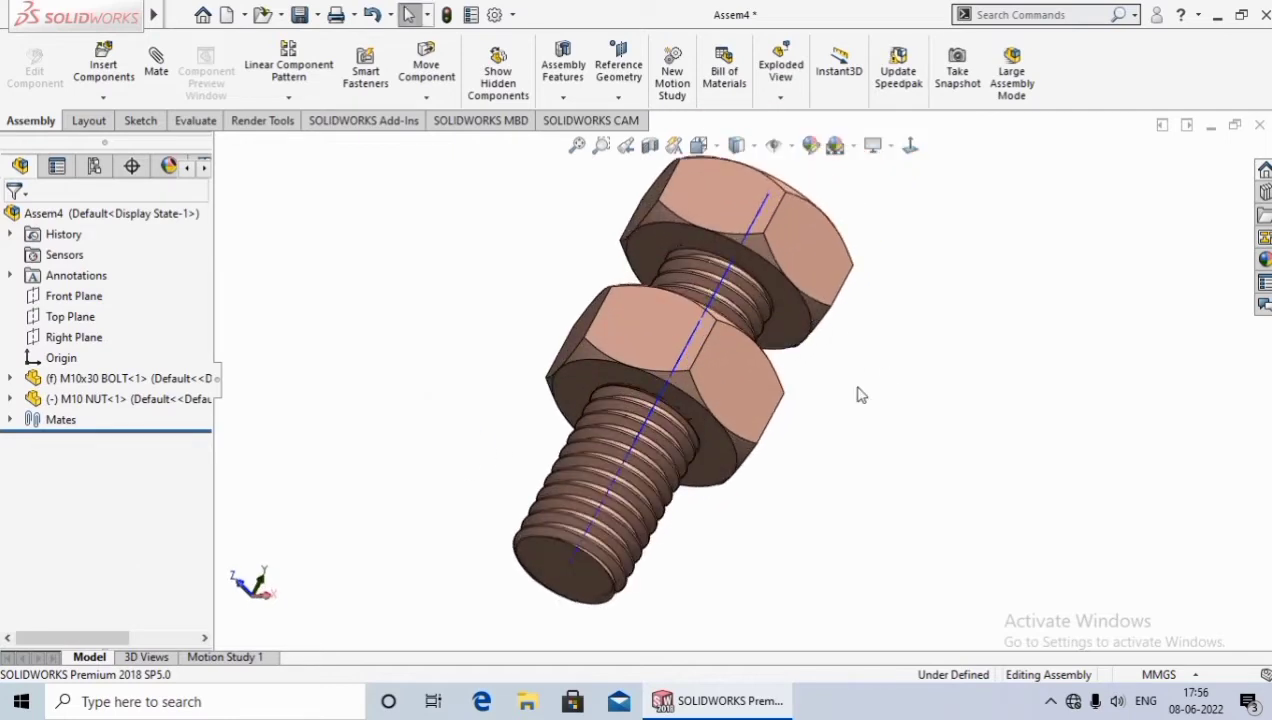
pyautogui.moveTo(858, 392)
pyautogui.mouseDown(button='middle')
pyautogui.moveTo(829, 454)
pyautogui.moveTo(897, 513)
pyautogui.mouseUp(button='middle')
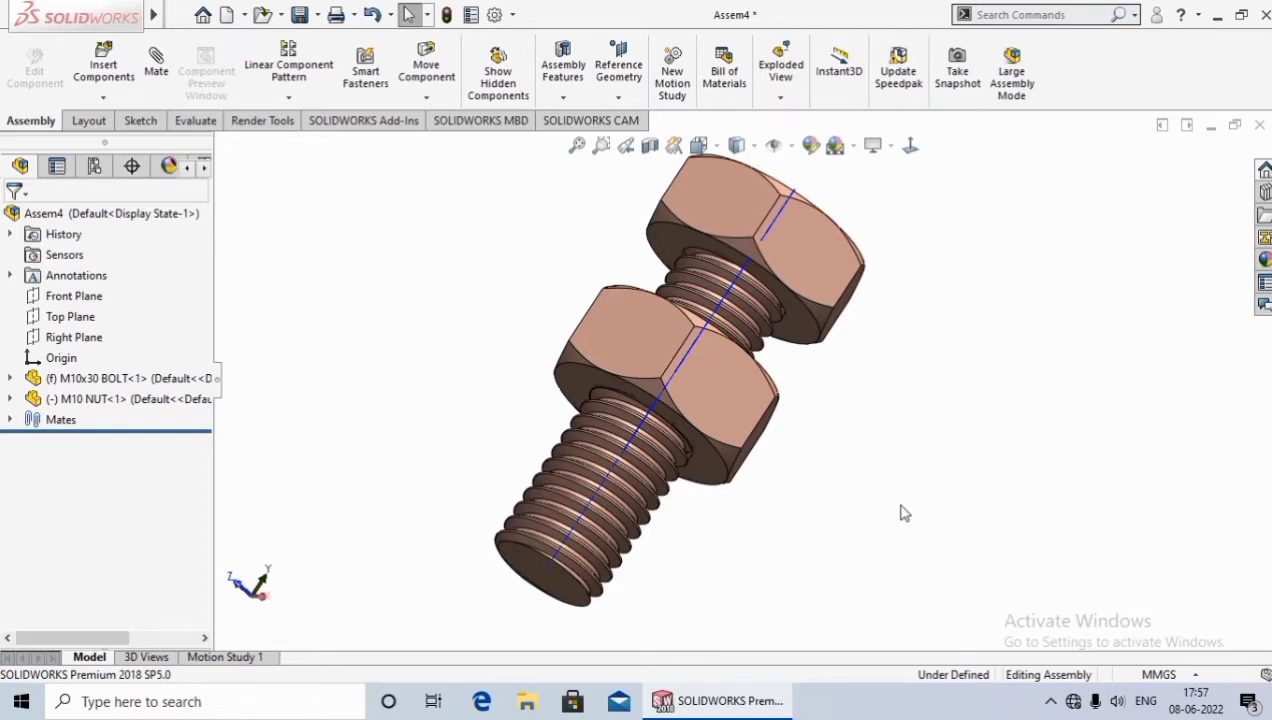
pyautogui.scroll(3, 817, 549)
pyautogui.moveTo(820, 531)
pyautogui.mouseDown(button='middle')
pyautogui.moveTo(781, 446)
pyautogui.moveTo(810, 580)
pyautogui.mouseUp(button='middle')
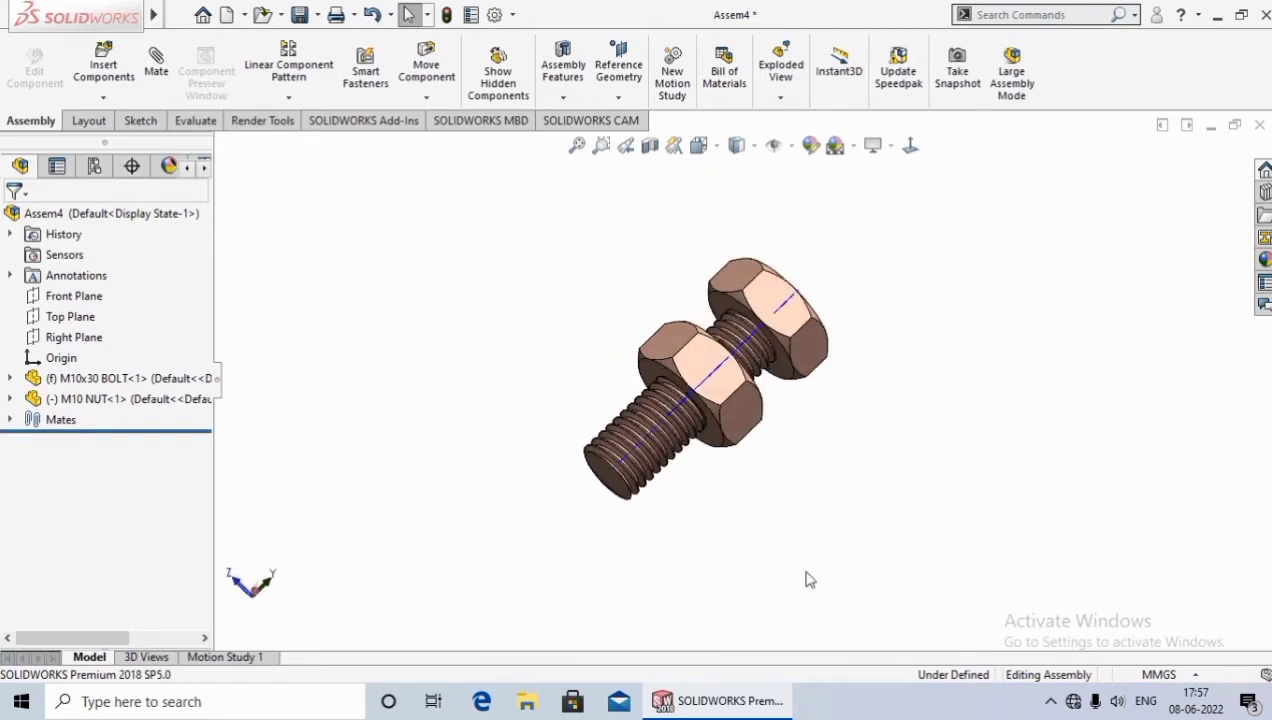
# - Section the assembly along the Front Plane at a 34 mm offset and view it normal to the plane
pyautogui.click(391, 388)
pyautogui.click(649, 146)
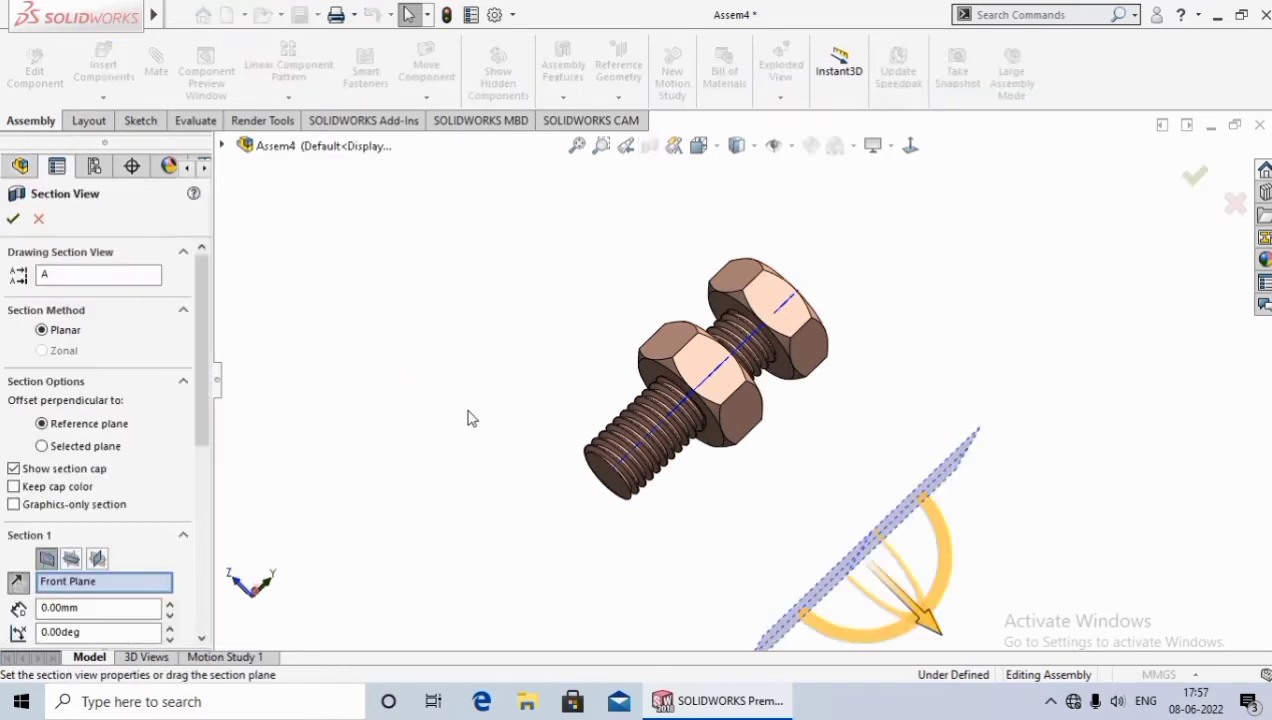
pyautogui.moveTo(930, 614); pyautogui.dragTo(762, 452)
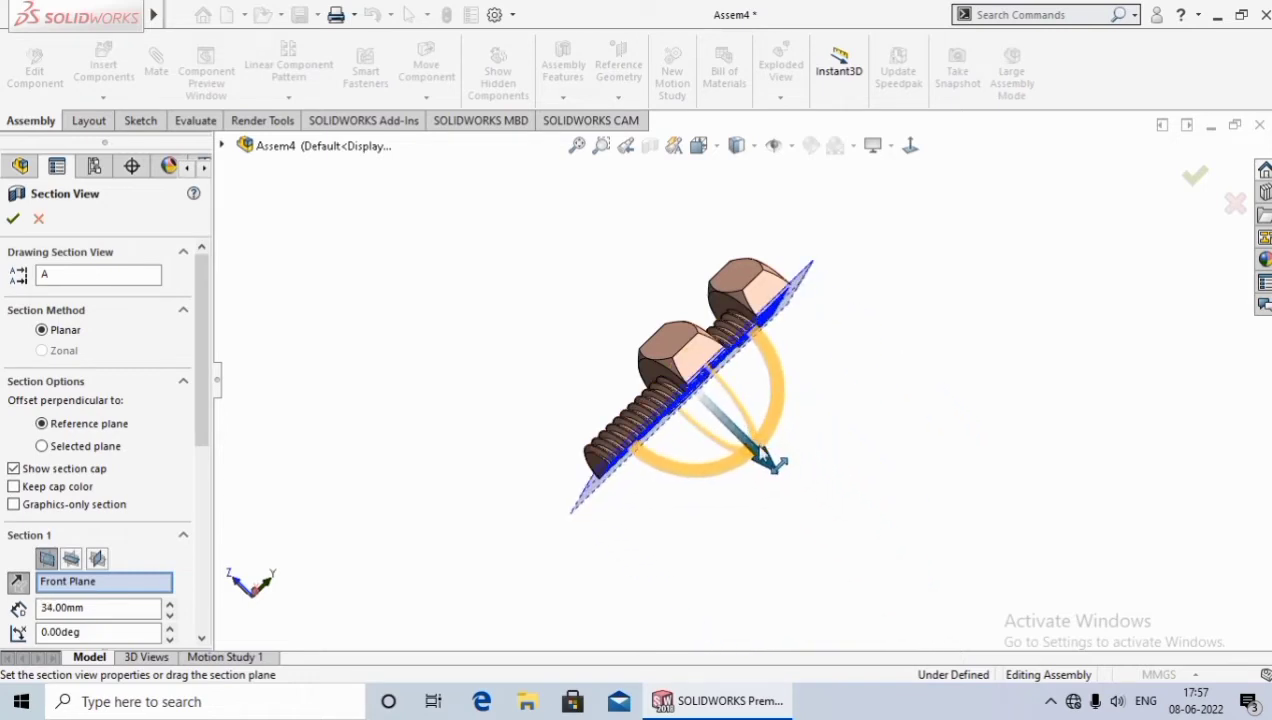
pyautogui.click(13, 218)
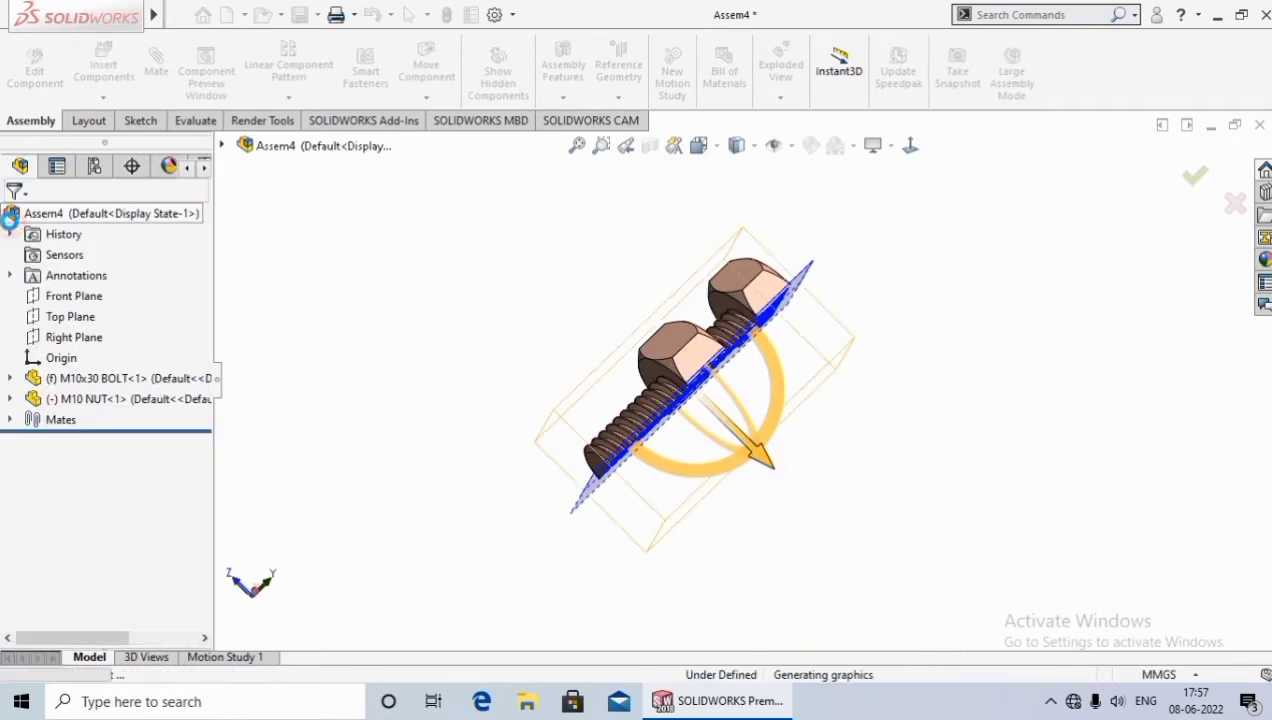
pyautogui.moveTo(884, 355); pyautogui.dragTo(812, 236, button='middle')
pyautogui.click(910, 147)
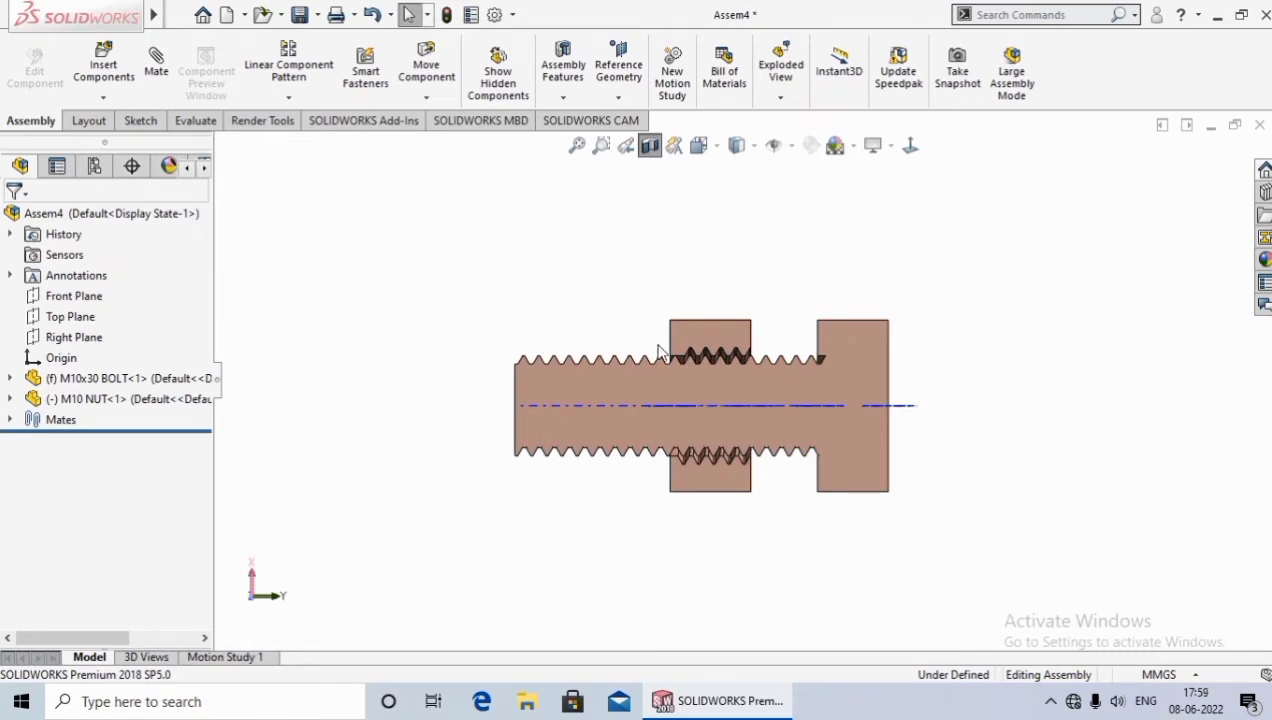
# - Slide the nut toward the bolt's threaded tip, then tilt the sectioned view back into 3D
pyautogui.moveTo(724, 351); pyautogui.dragTo(546, 336)
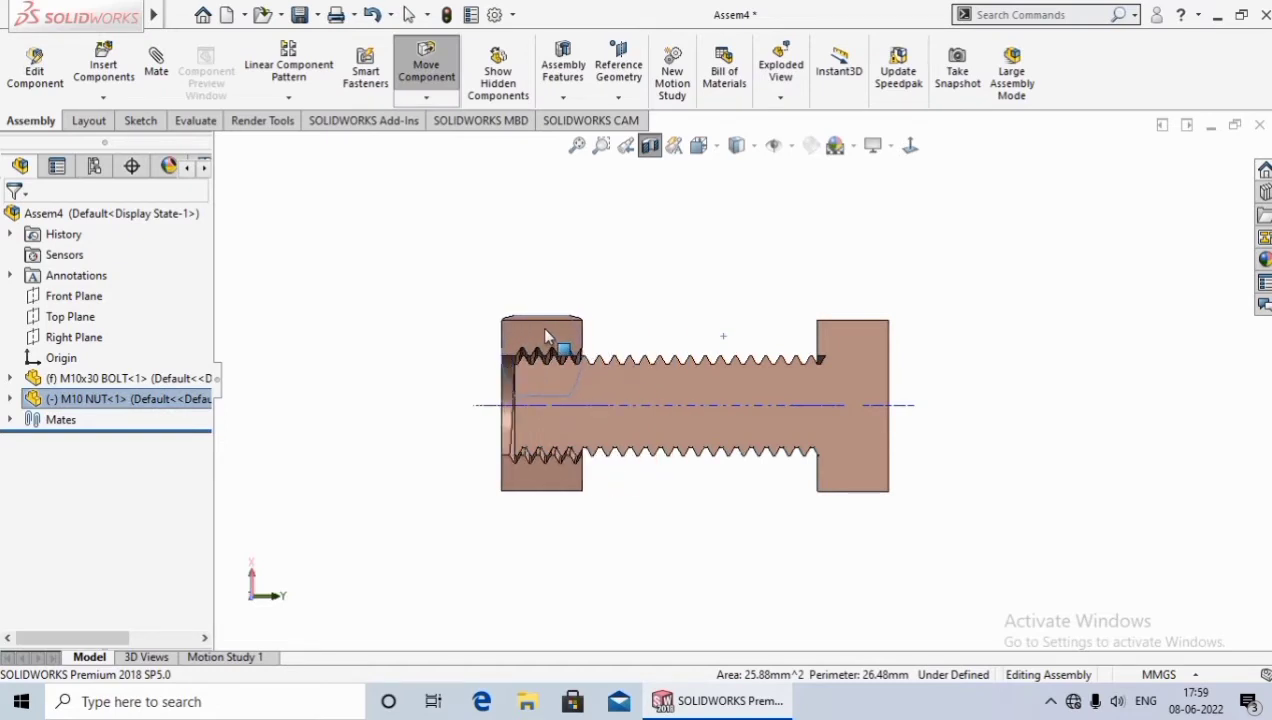
pyautogui.press('Escape')
pyautogui.press('Escape')
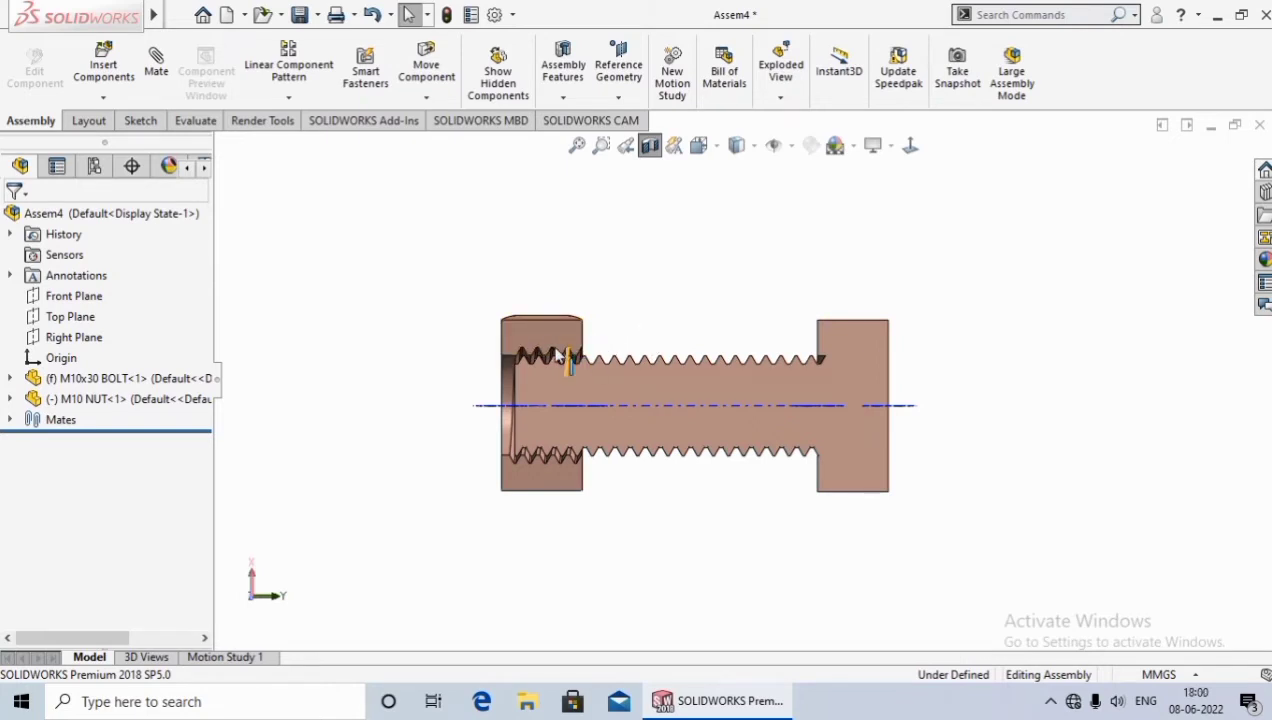
pyautogui.scroll(-4, 555, 360)
pyautogui.scroll(-3, 560, 362)
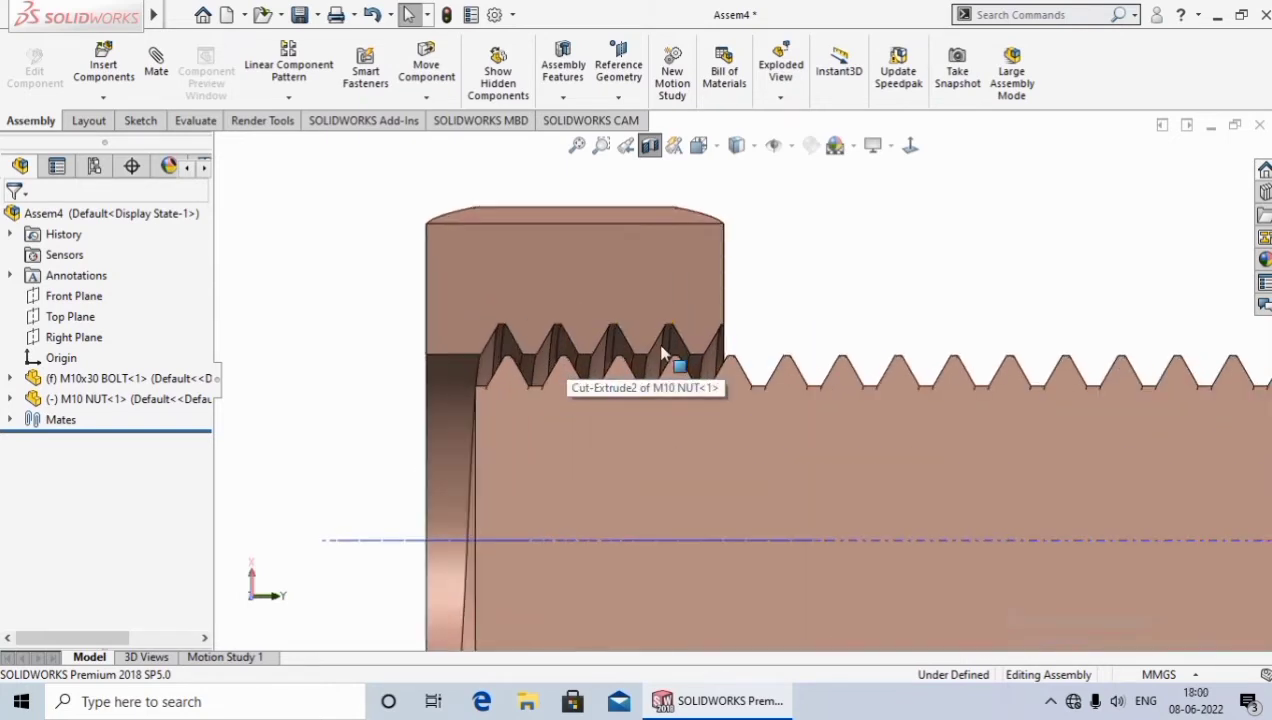
pyautogui.scroll(5, 670, 395)
pyautogui.scroll(2, 900, 405)
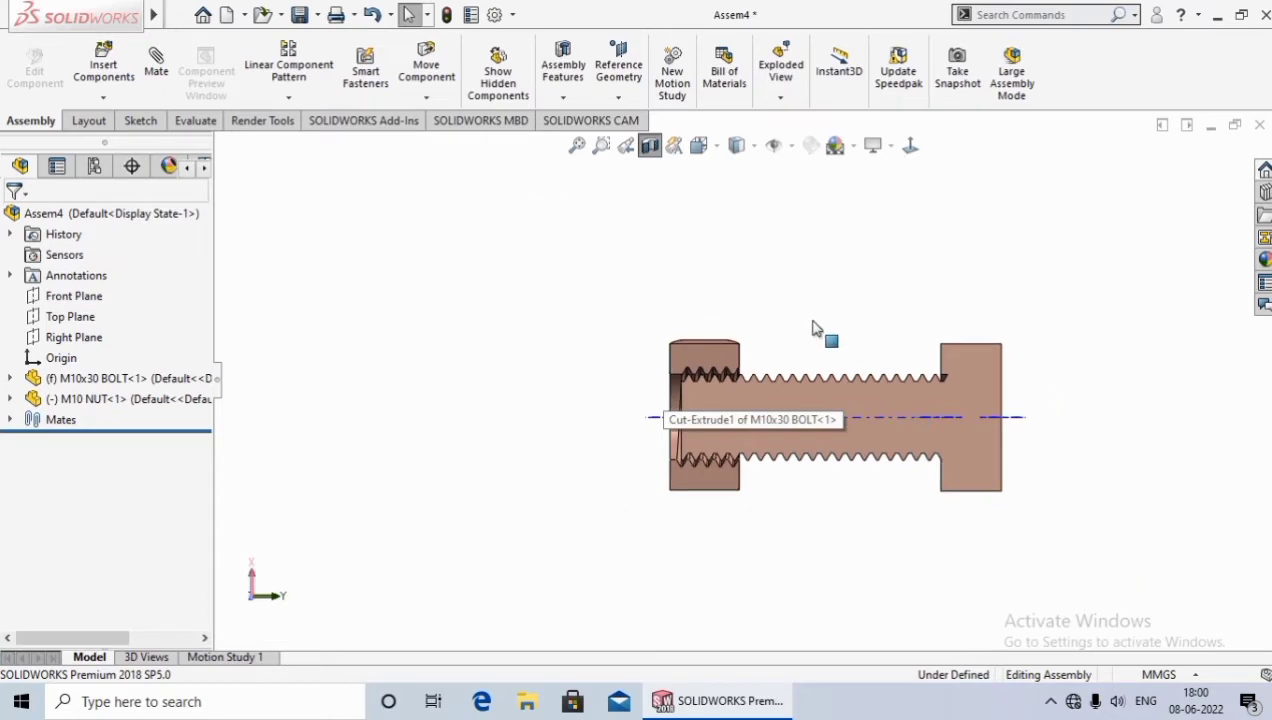
pyautogui.moveTo(822, 332)
pyautogui.mouseDown(button='middle')
pyautogui.moveTo(761, 576)
pyautogui.moveTo(769, 588)
pyautogui.mouseUp(button='middle')
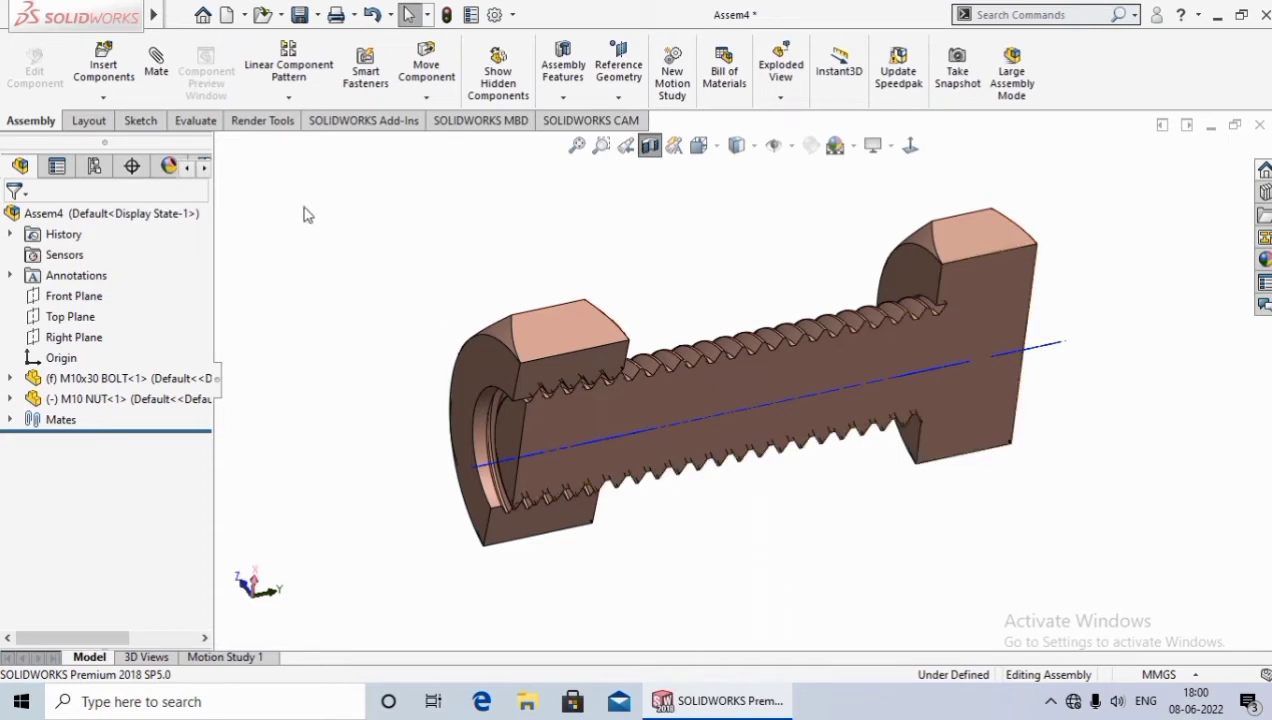
# - Start a new mate with the Screw mechanical mate type selected
pyautogui.click(154, 68)
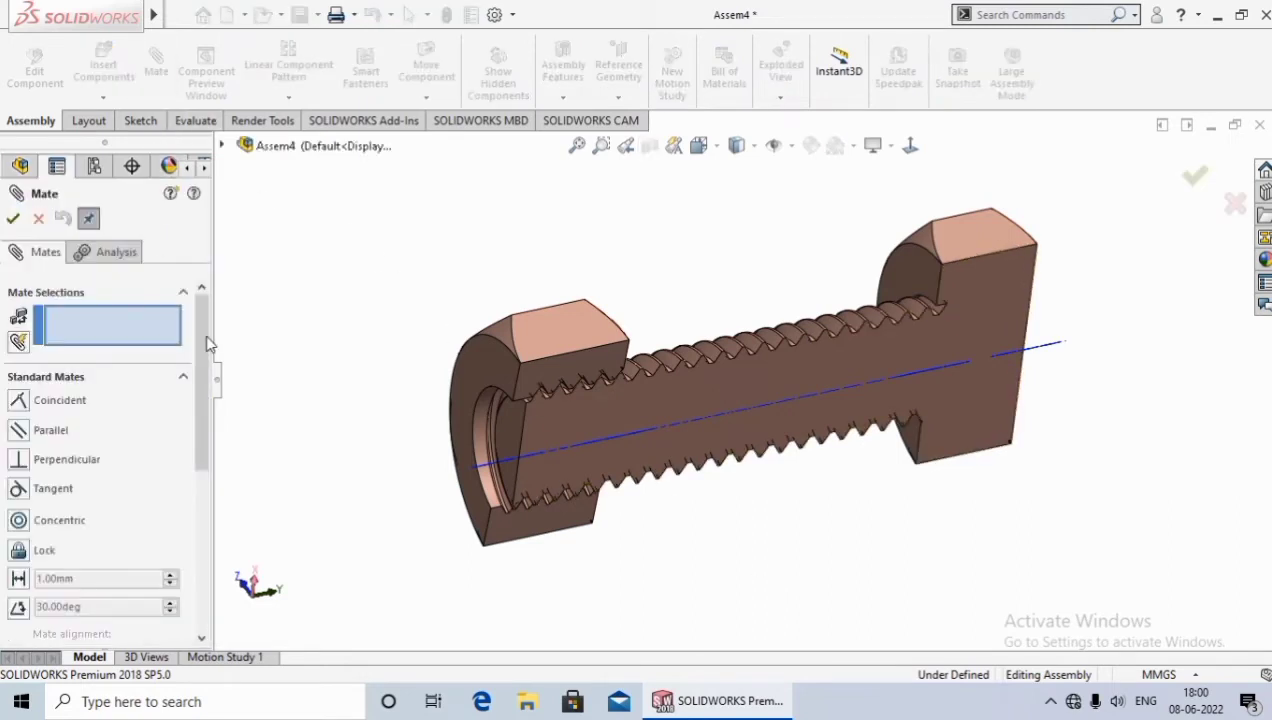
pyautogui.moveTo(201, 310); pyautogui.dragTo(201, 468)
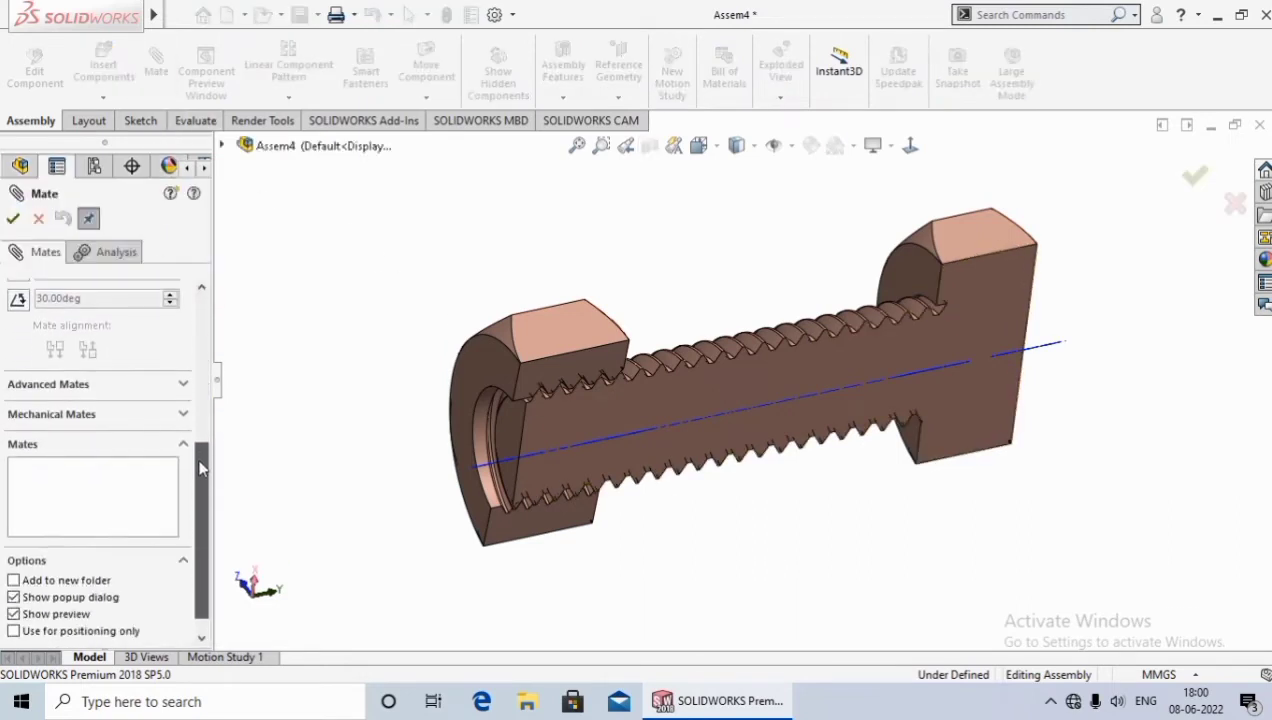
pyautogui.click(76, 414)
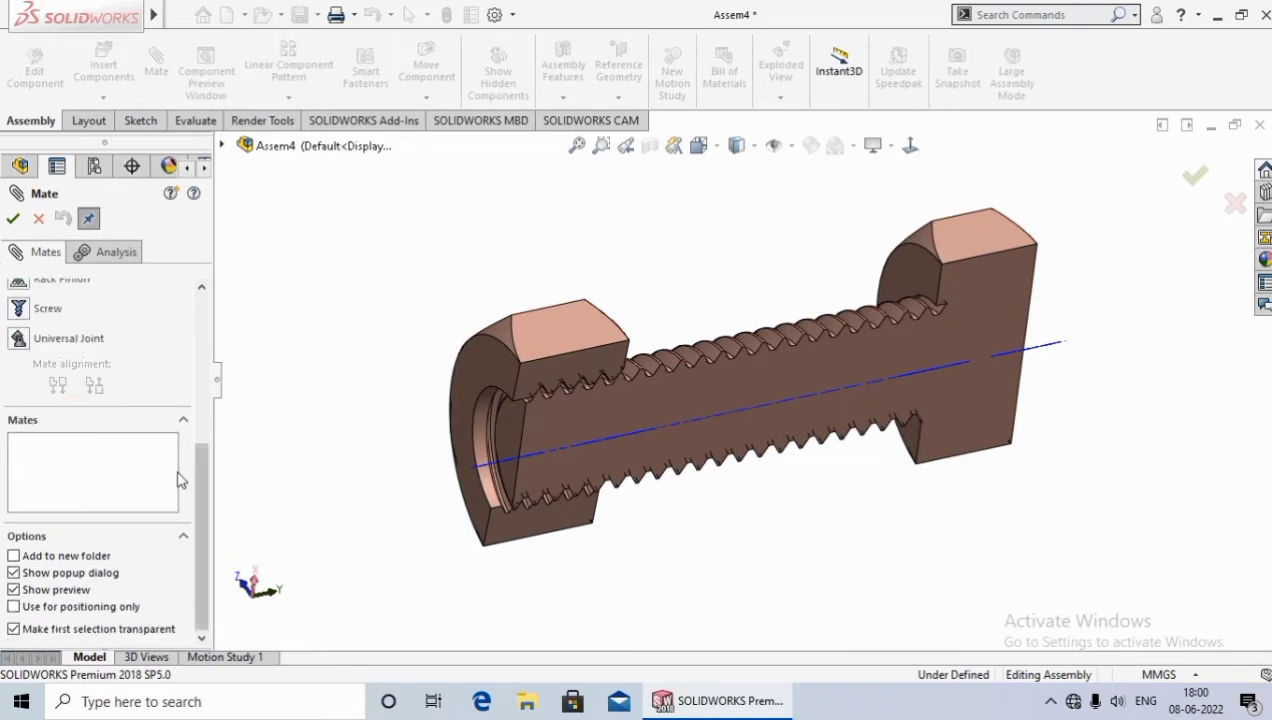
pyautogui.moveTo(202, 488); pyautogui.dragTo(202, 433)
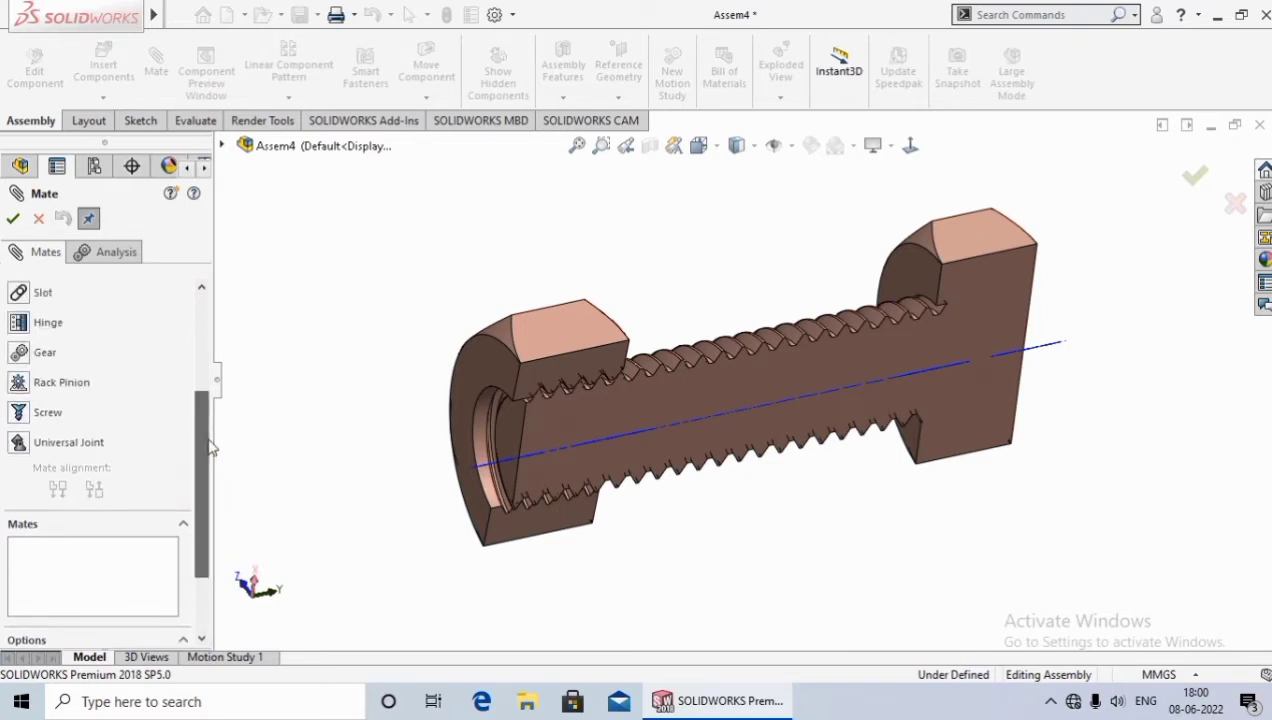
pyautogui.click(43, 418)
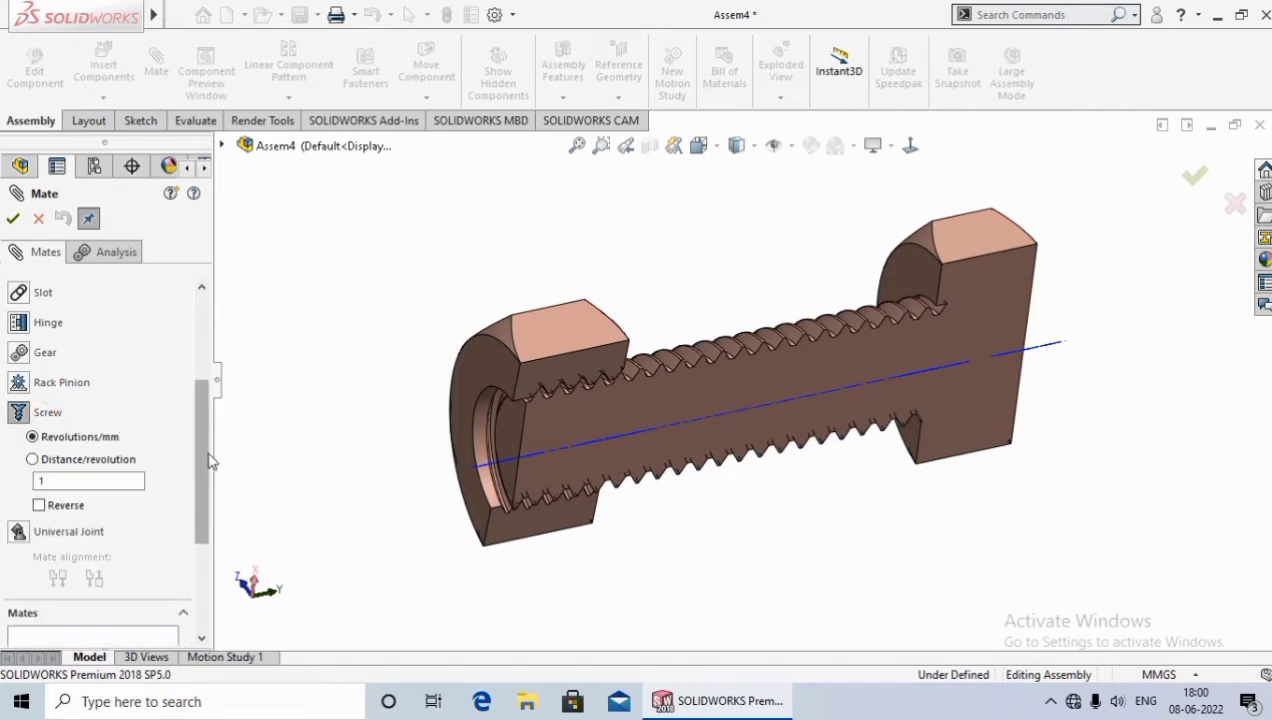
pyautogui.scroll(5, 197, 455)
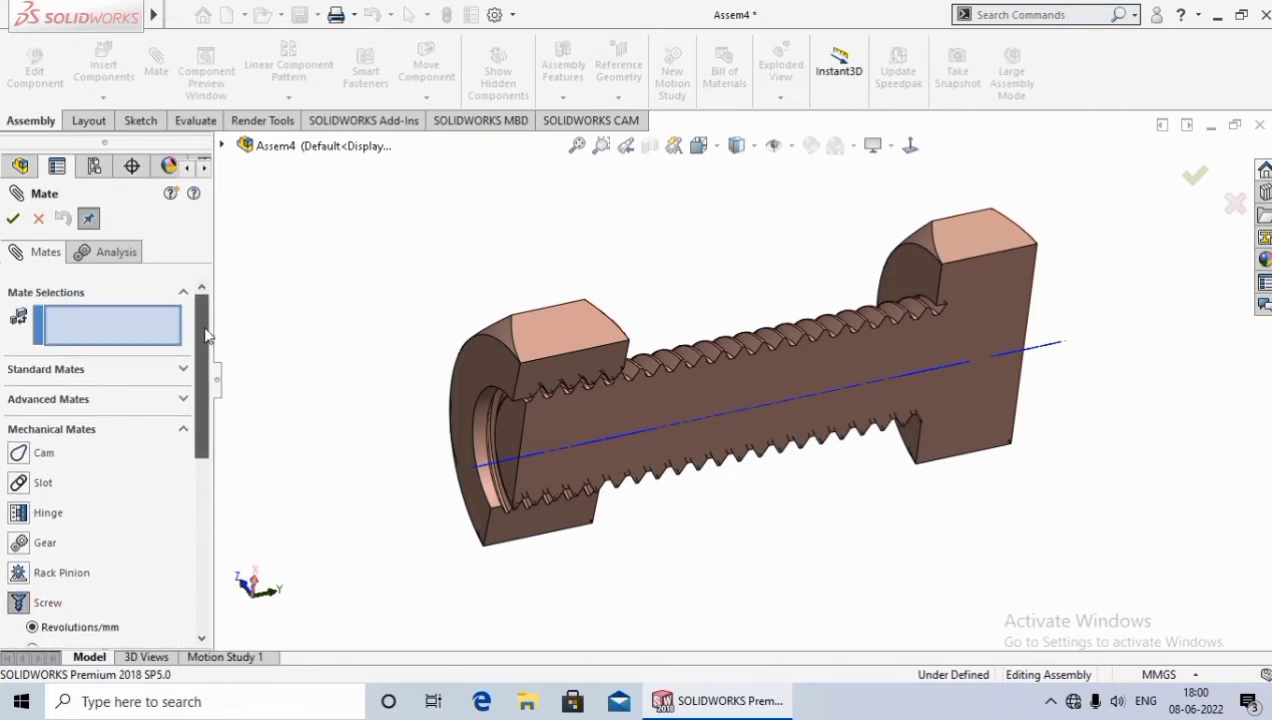
pyautogui.click(101, 321)
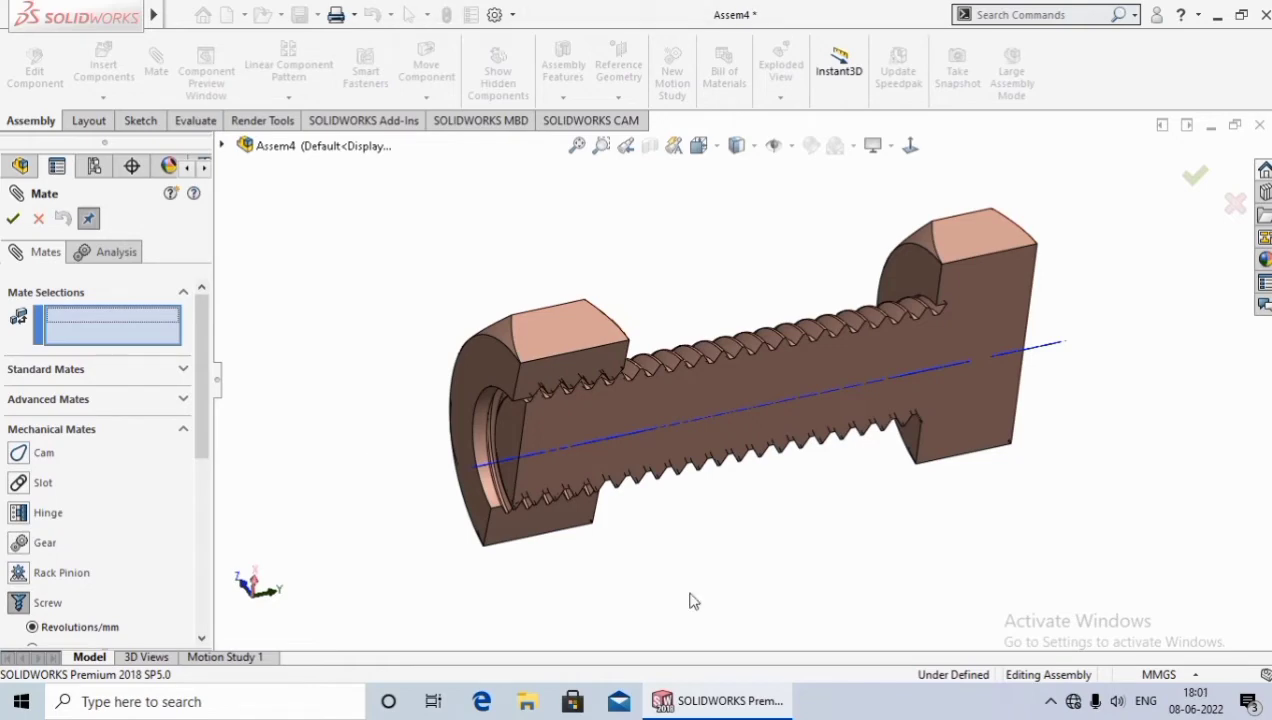
# - Select the bolt's threaded face as the screw mate reference, orbiting to see the nut end-on
pyautogui.scroll(-1, 673, 420)
pyautogui.scroll(-3, 660, 335)
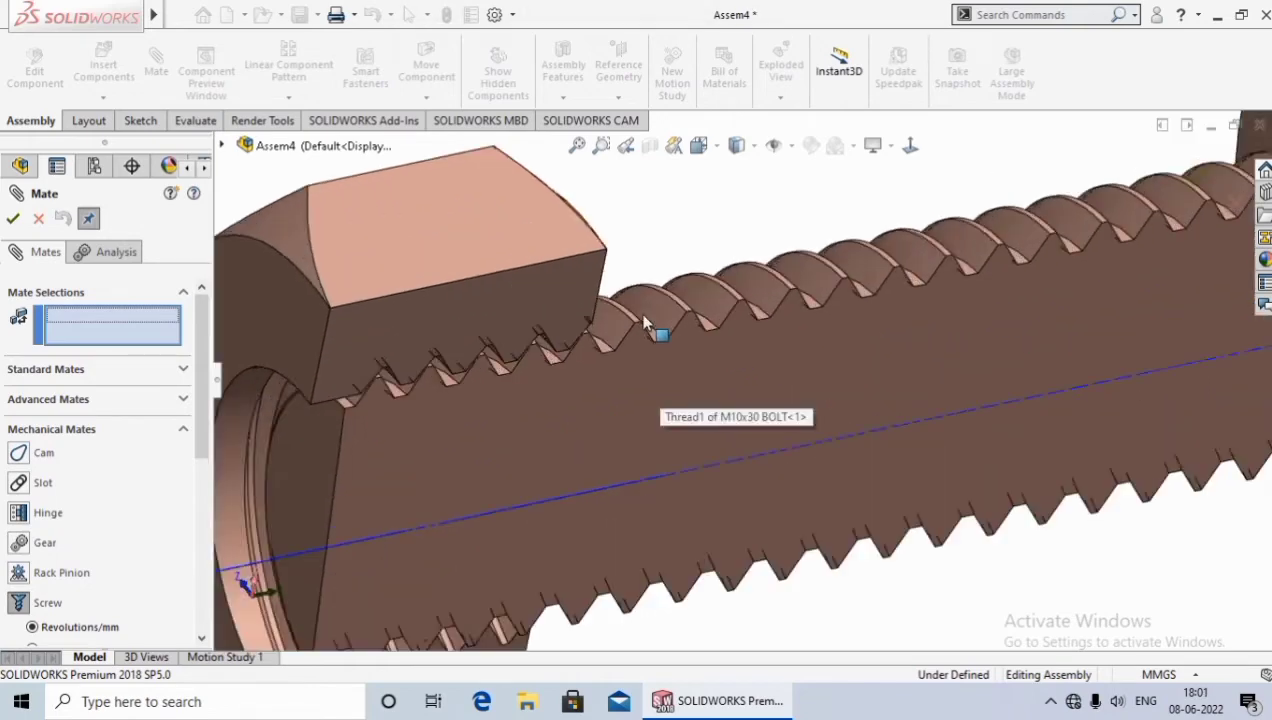
pyautogui.scroll(-2, 642, 305)
pyautogui.scroll(-1, 605, 357)
pyautogui.scroll(-3, 605, 357)
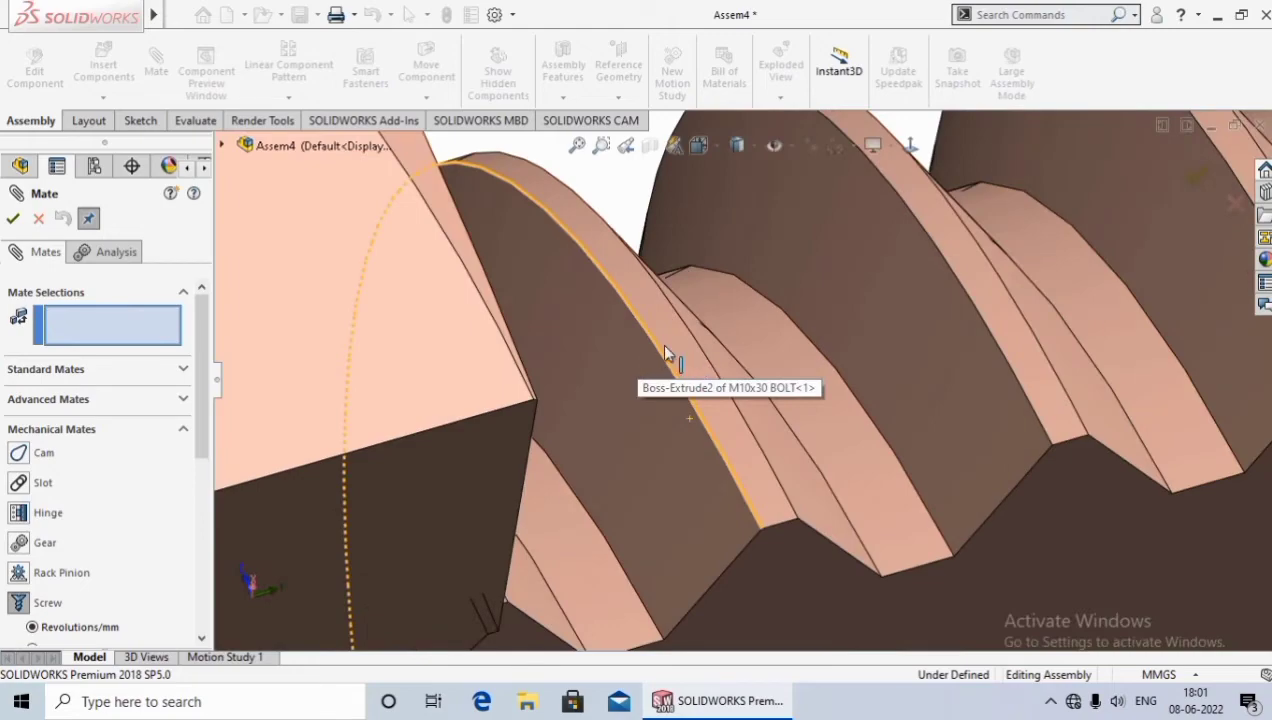
pyautogui.click(672, 340)
pyautogui.scroll(2, 821, 513)
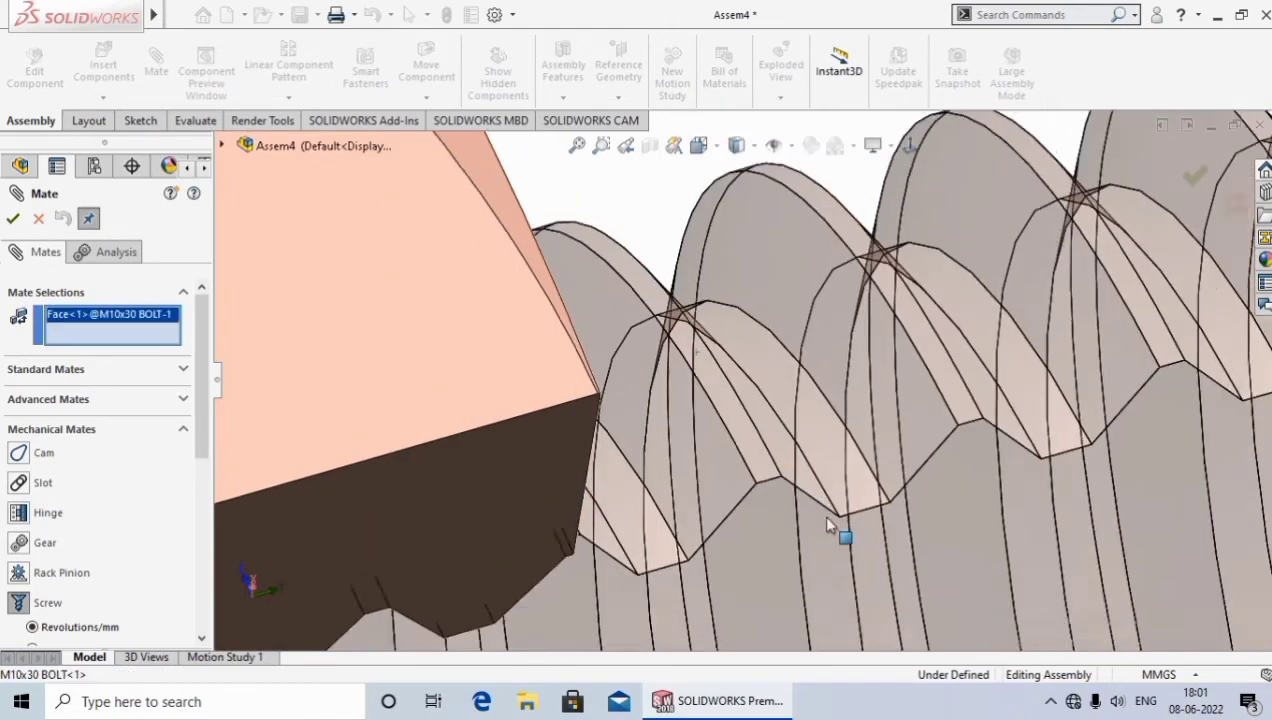
pyautogui.scroll(2, 810, 535)
pyautogui.scroll(2, 810, 535)
pyautogui.scroll(-1, 773, 562)
pyautogui.moveTo(761, 640)
pyautogui.mouseDown(button='middle')
pyautogui.moveTo(727, 553)
pyautogui.moveTo(718, 417)
pyautogui.mouseUp(button='middle')
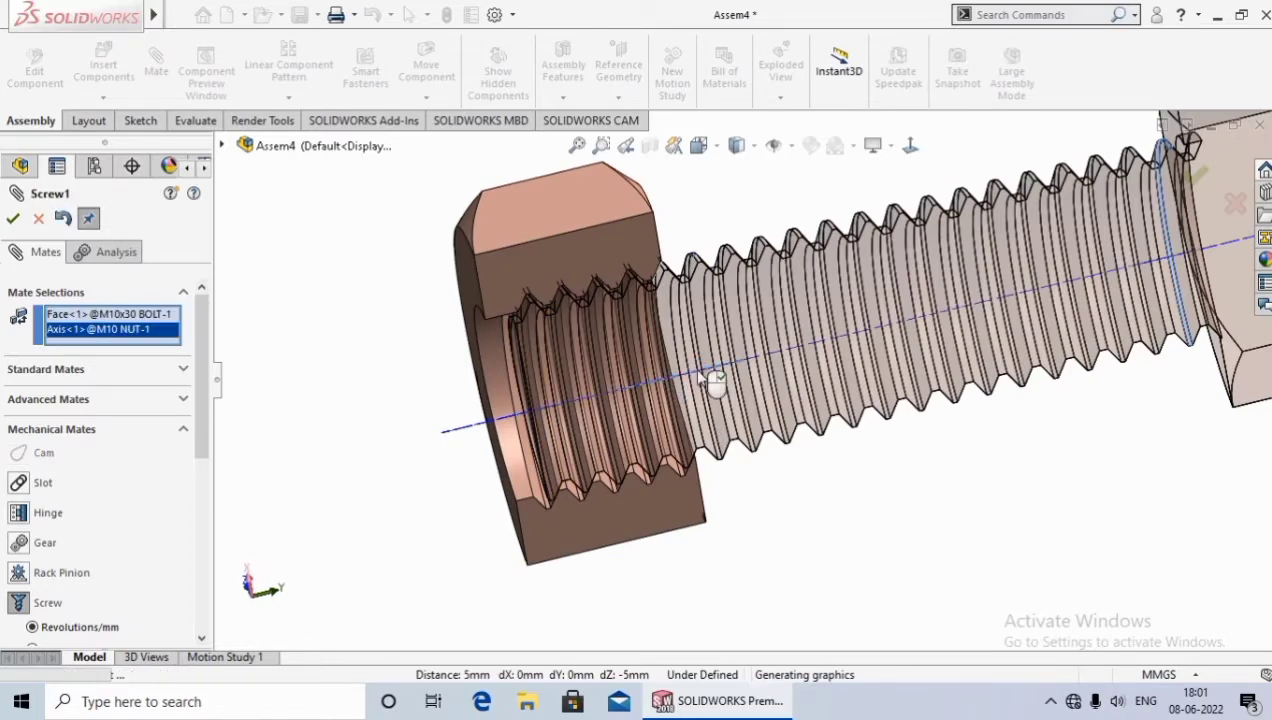
pyautogui.scroll(3, 760, 480)
pyautogui.moveTo(752, 468); pyautogui.dragTo(788, 514, button='middle')
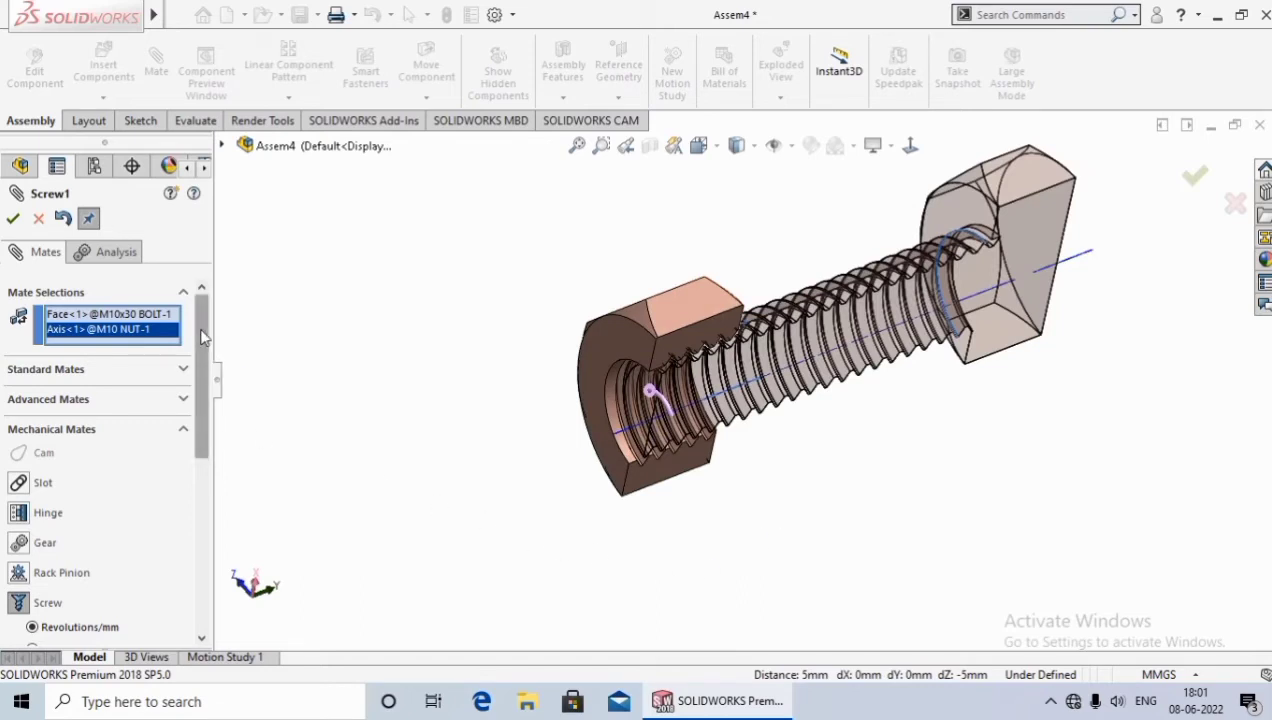
# - Set the screw pitch to 1.80 mm per revolution, then confirm Screw1 and close the Mate PropertyManager
pyautogui.moveTo(206, 328); pyautogui.dragTo(210, 414)
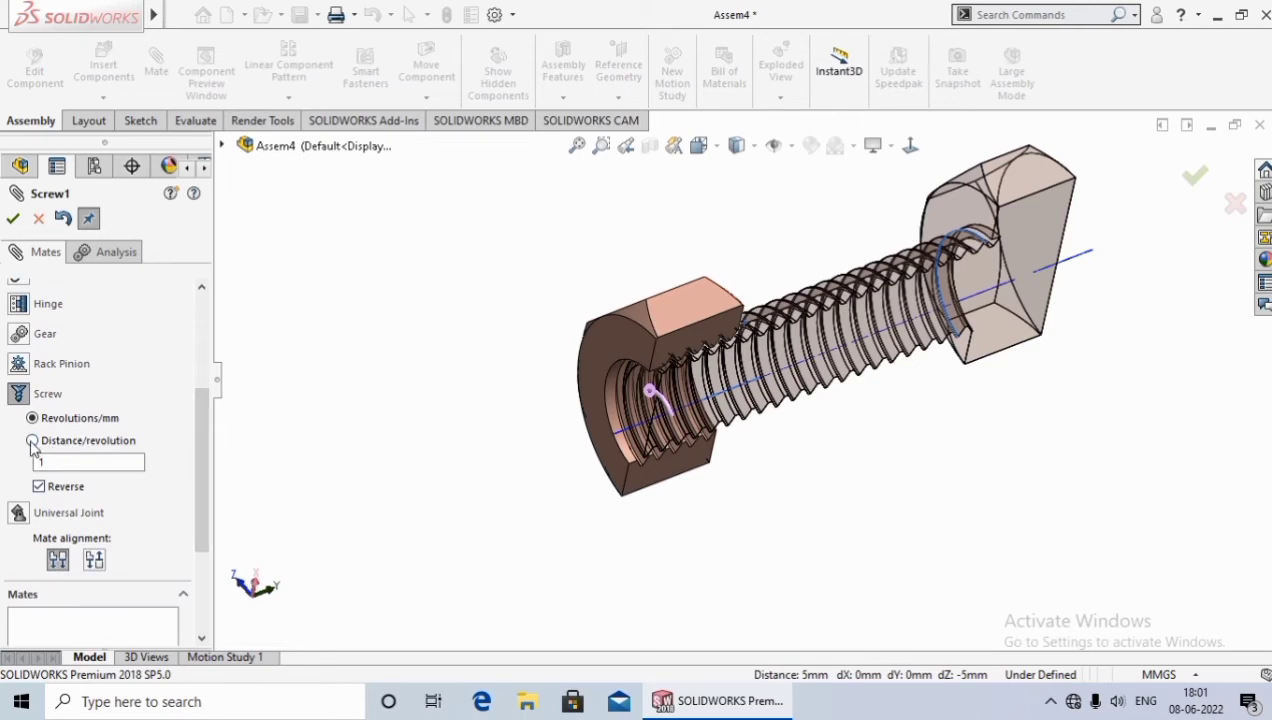
pyautogui.click(33, 441)
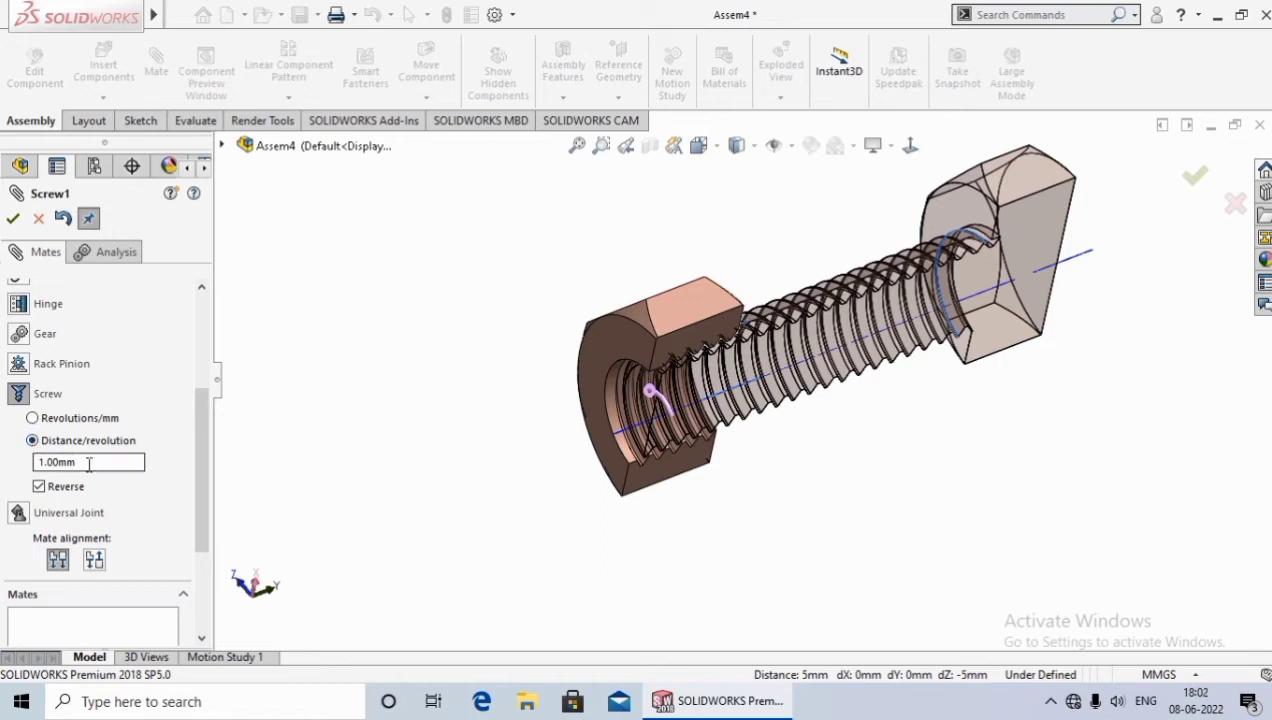
pyautogui.moveTo(89, 465); pyautogui.dragTo(26, 470)
pyautogui.write('1.8')
pyautogui.click(13, 218)
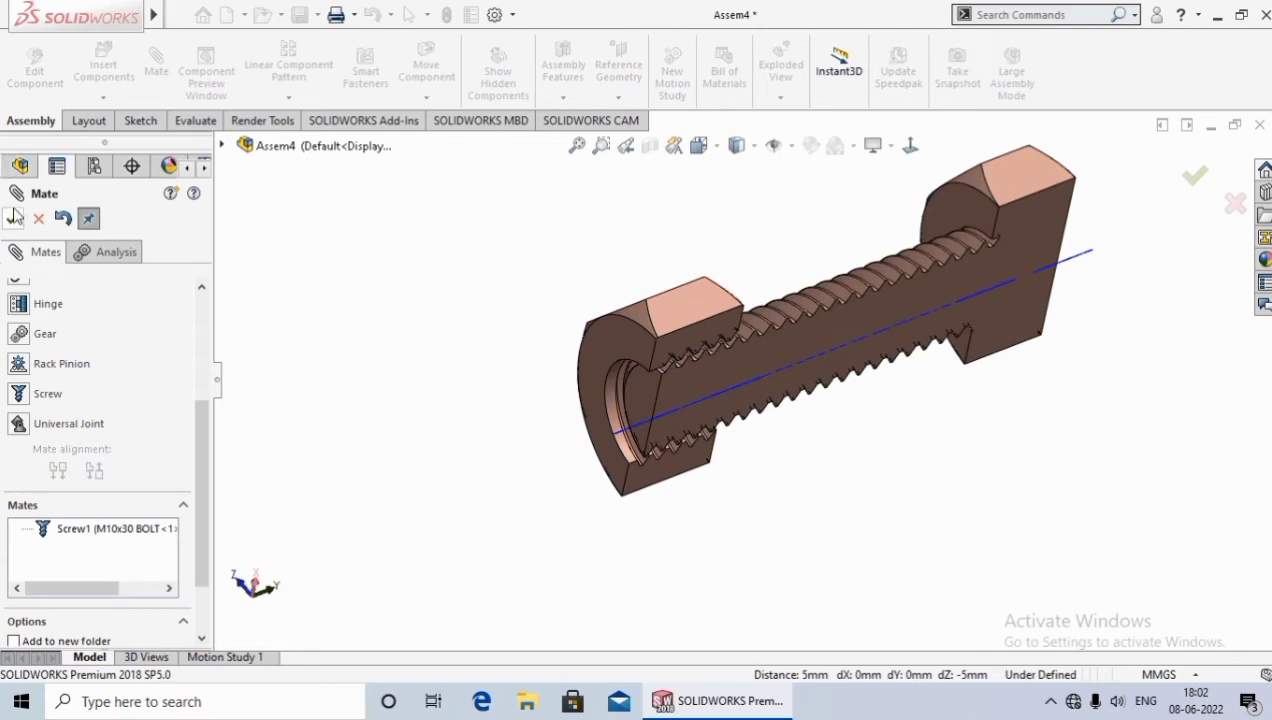
pyautogui.click(13, 218)
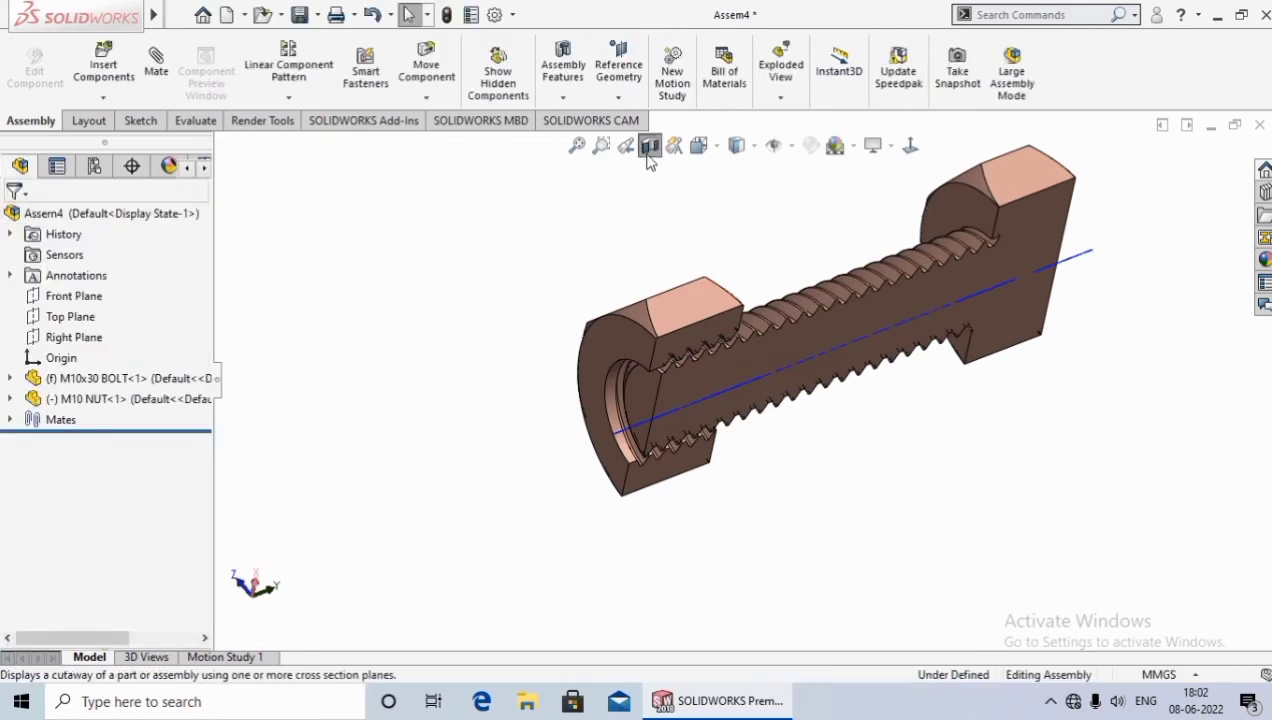
# - Remove the section cut, hide the temporary axes, and drag the nut along the bolt toward the head
pyautogui.click(649, 146)
pyautogui.moveTo(479, 487); pyautogui.dragTo(556, 500, button='middle')
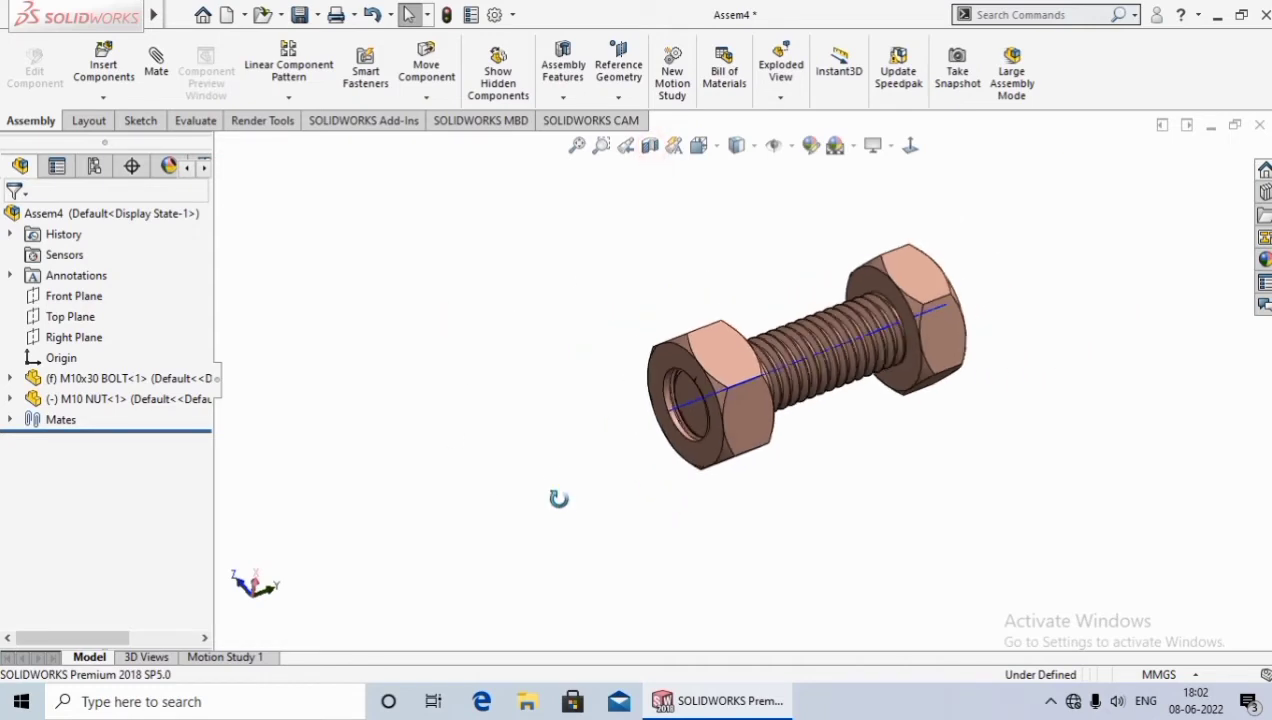
pyautogui.click(795, 150)
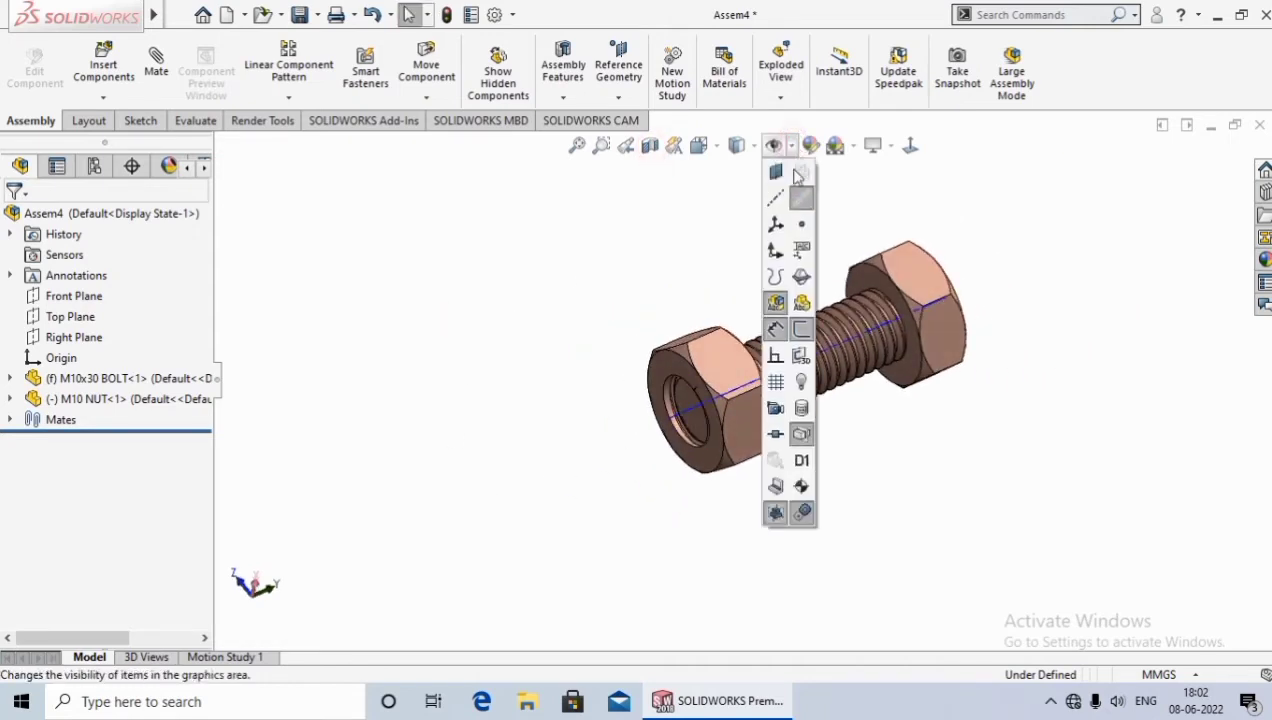
pyautogui.click(800, 199)
pyautogui.click(545, 285)
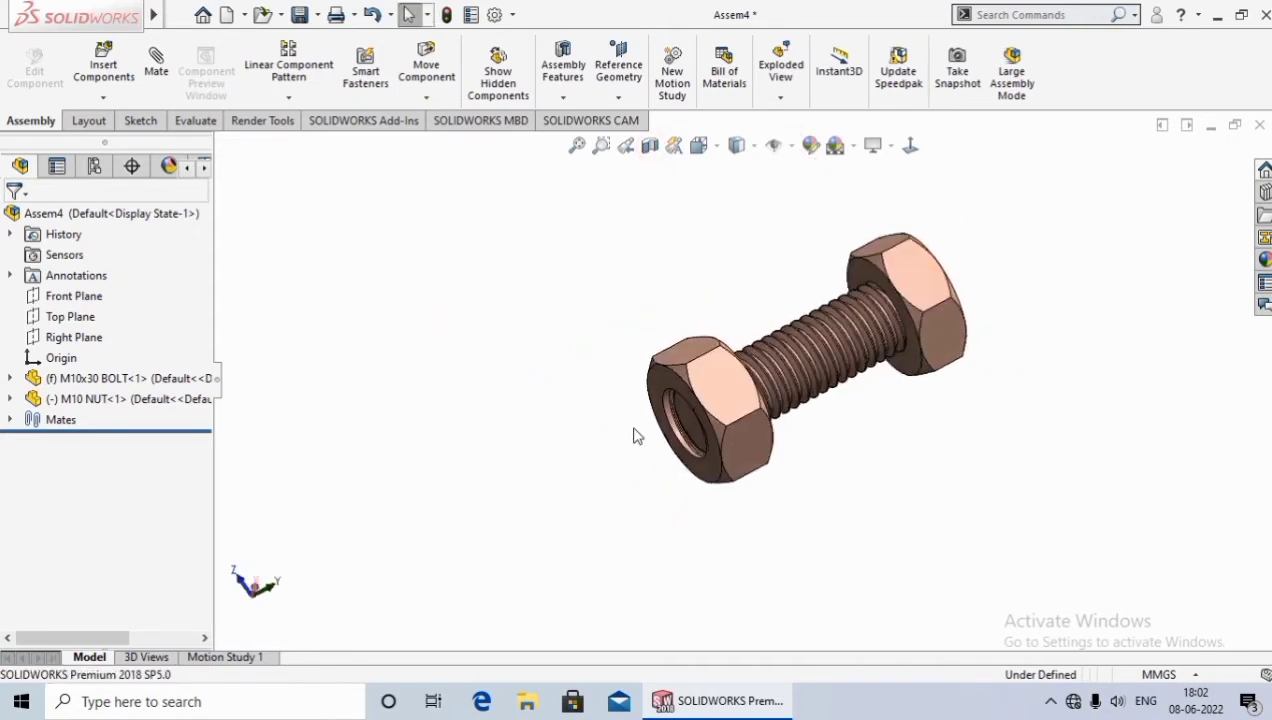
pyautogui.scroll(-2, 798, 432)
pyautogui.moveTo(885, 540); pyautogui.dragTo(914, 533, button='middle')
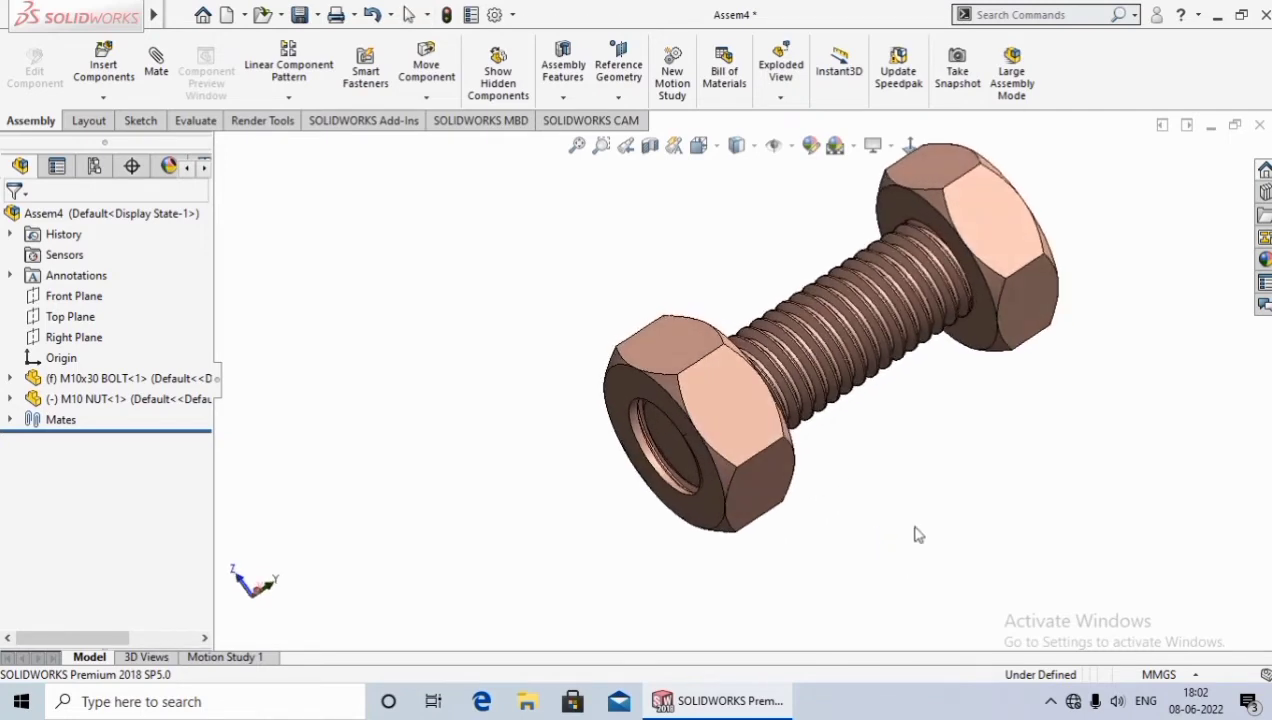
pyautogui.moveTo(492, 458)
pyautogui.mouseDown()
pyautogui.moveTo(645, 428)
pyautogui.moveTo(740, 447)
pyautogui.mouseUp()
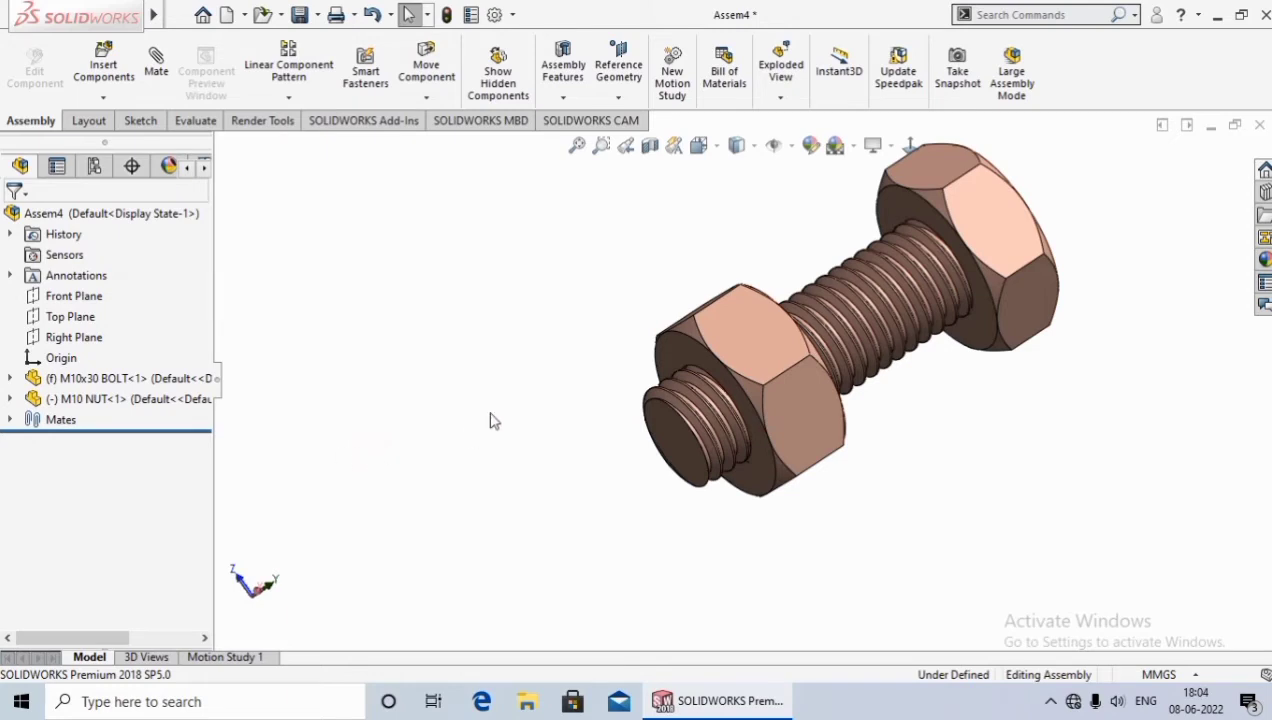
# - Start a Limit Distance mate with its maximum distance set to 29.50 mm
pyautogui.click(156, 62)
pyautogui.moveTo(207, 333); pyautogui.dragTo(211, 460)
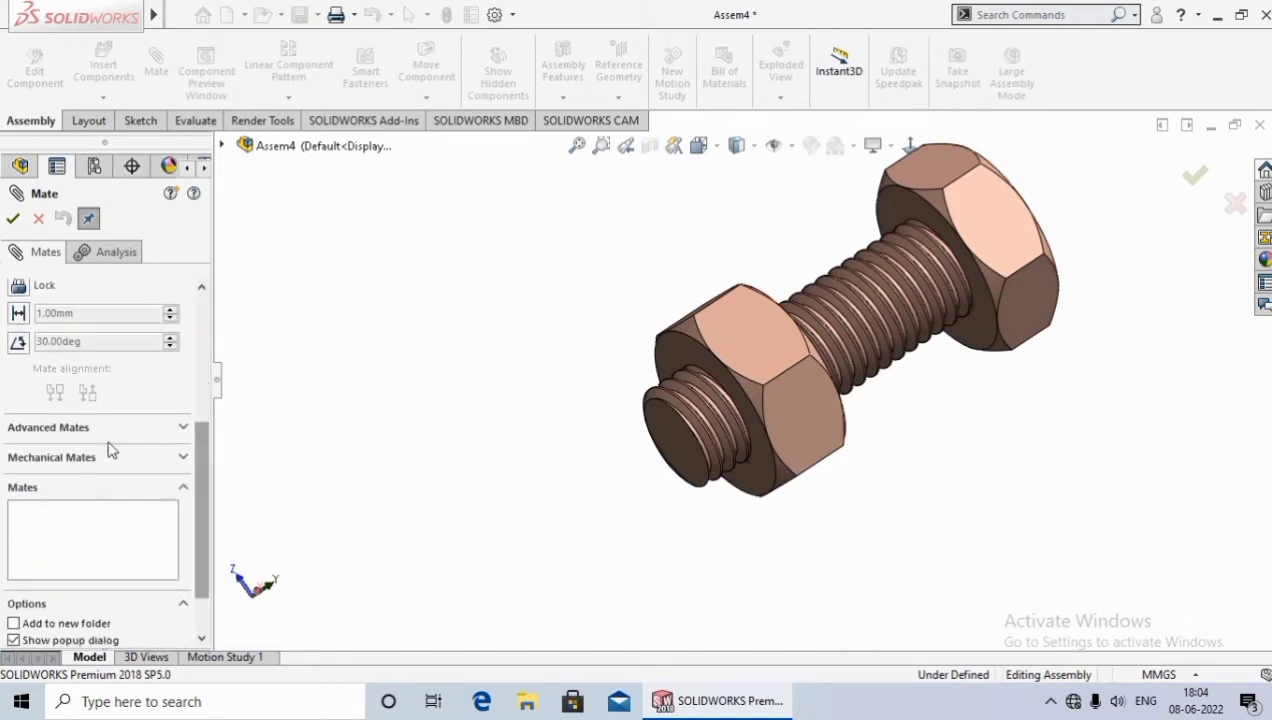
pyautogui.click(64, 432)
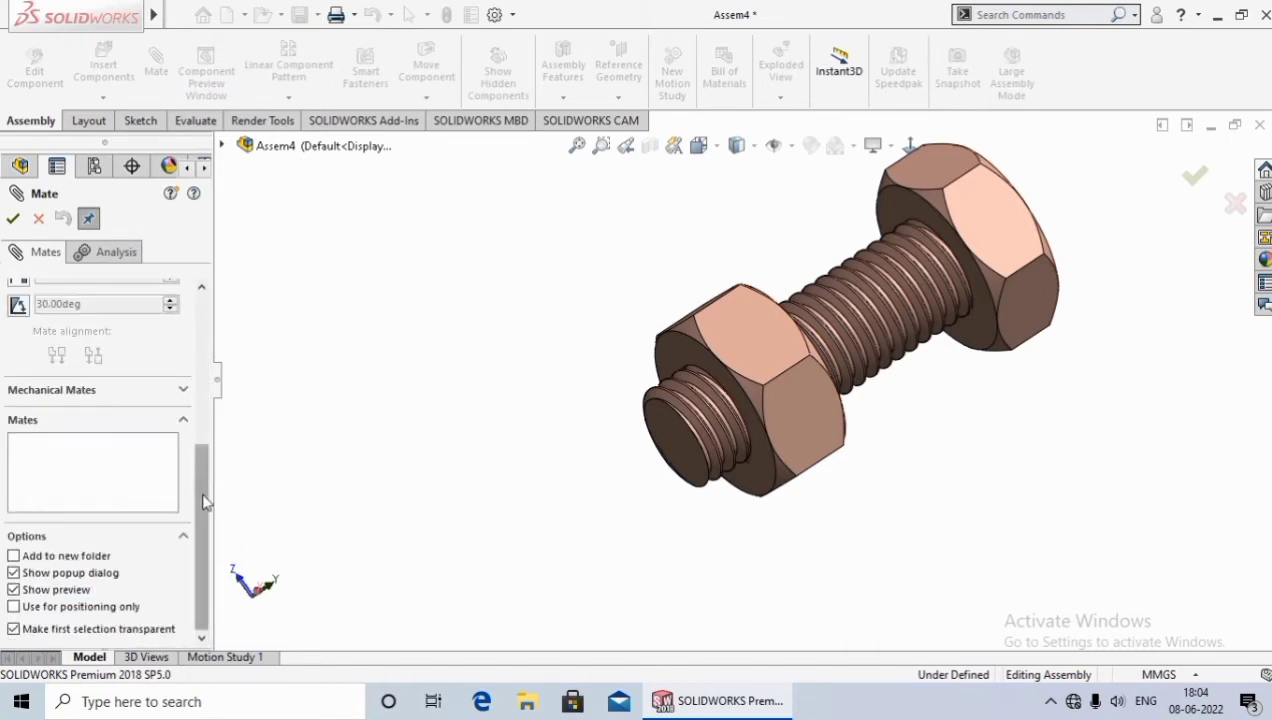
pyautogui.moveTo(199, 497); pyautogui.dragTo(202, 424)
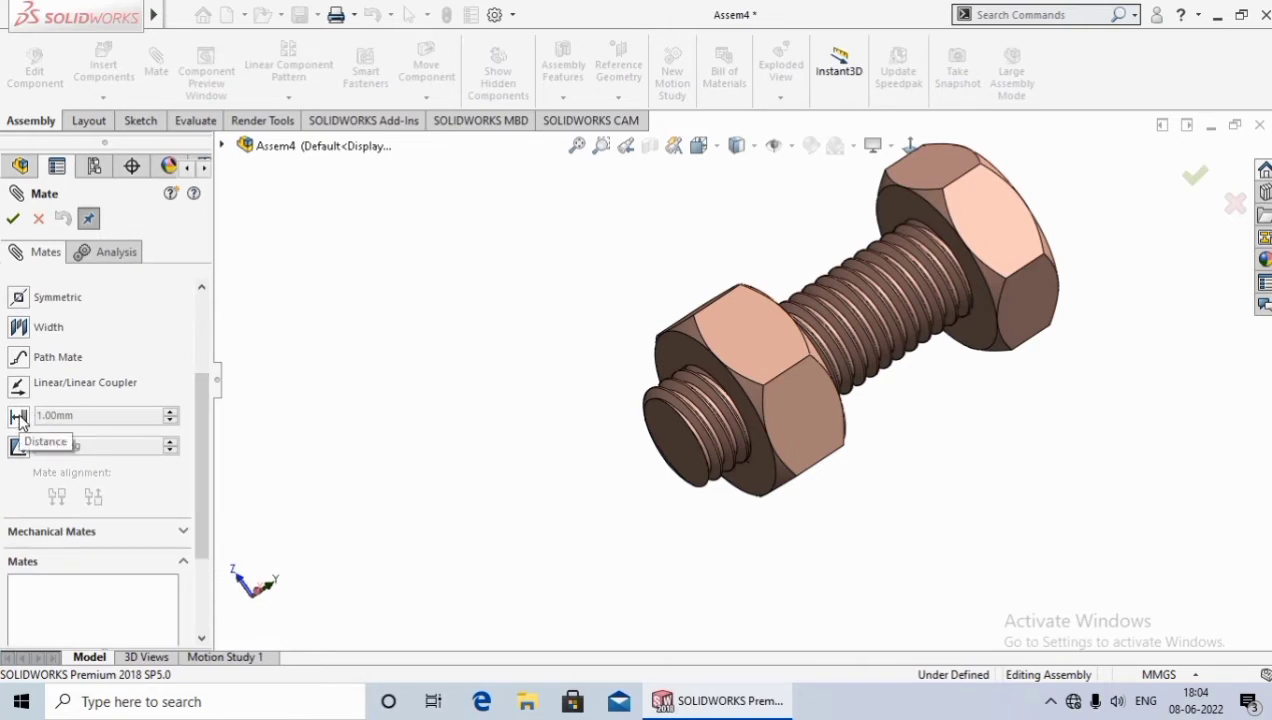
pyautogui.click(19, 418)
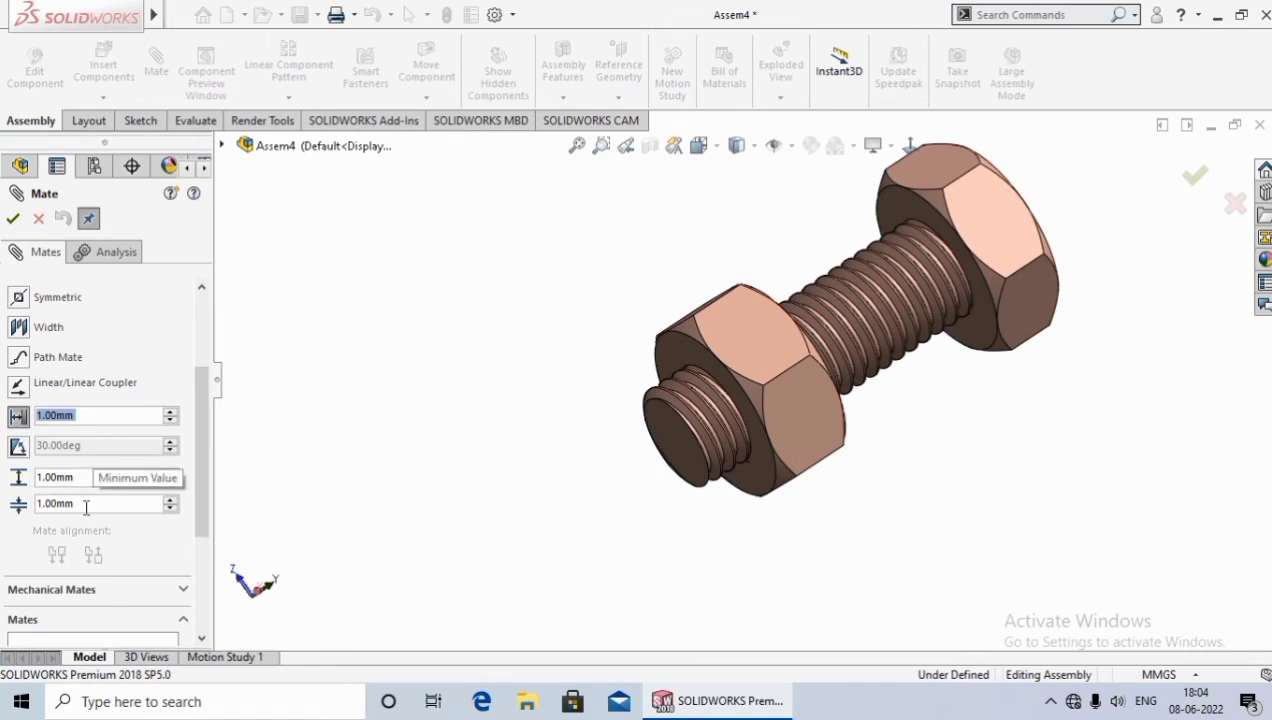
pyautogui.click(86, 504)
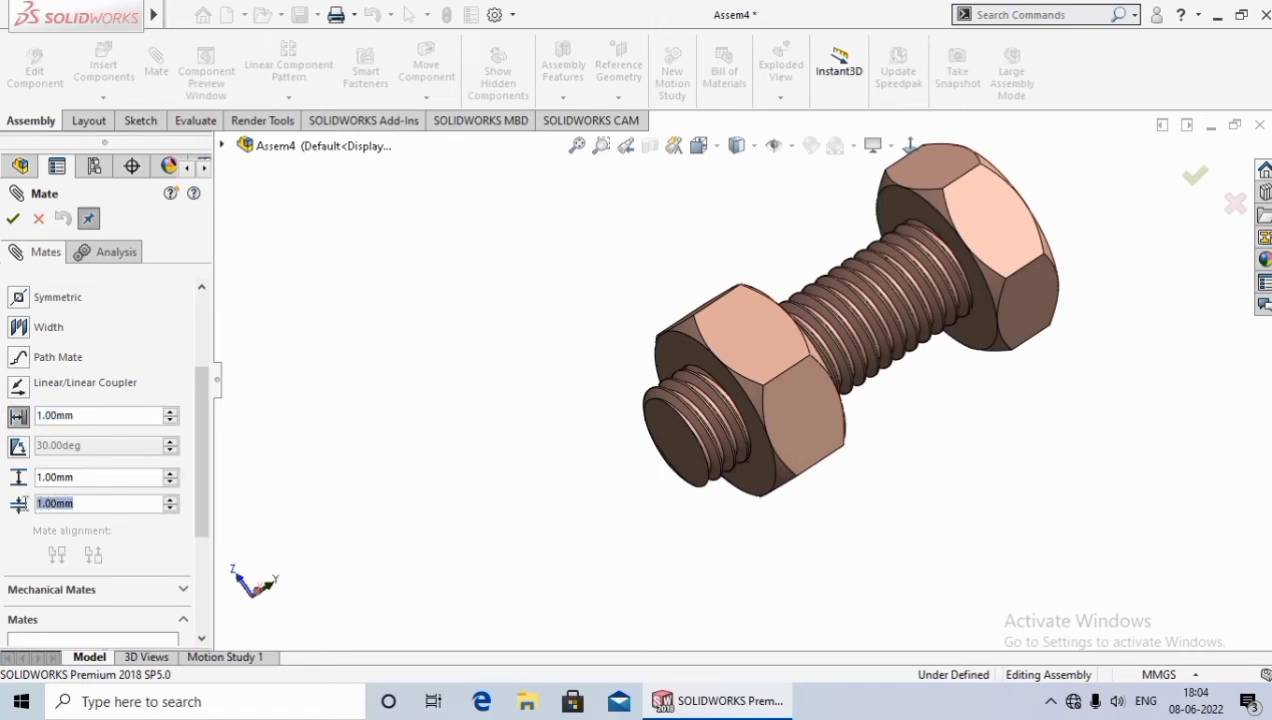
pyautogui.click(99, 505)
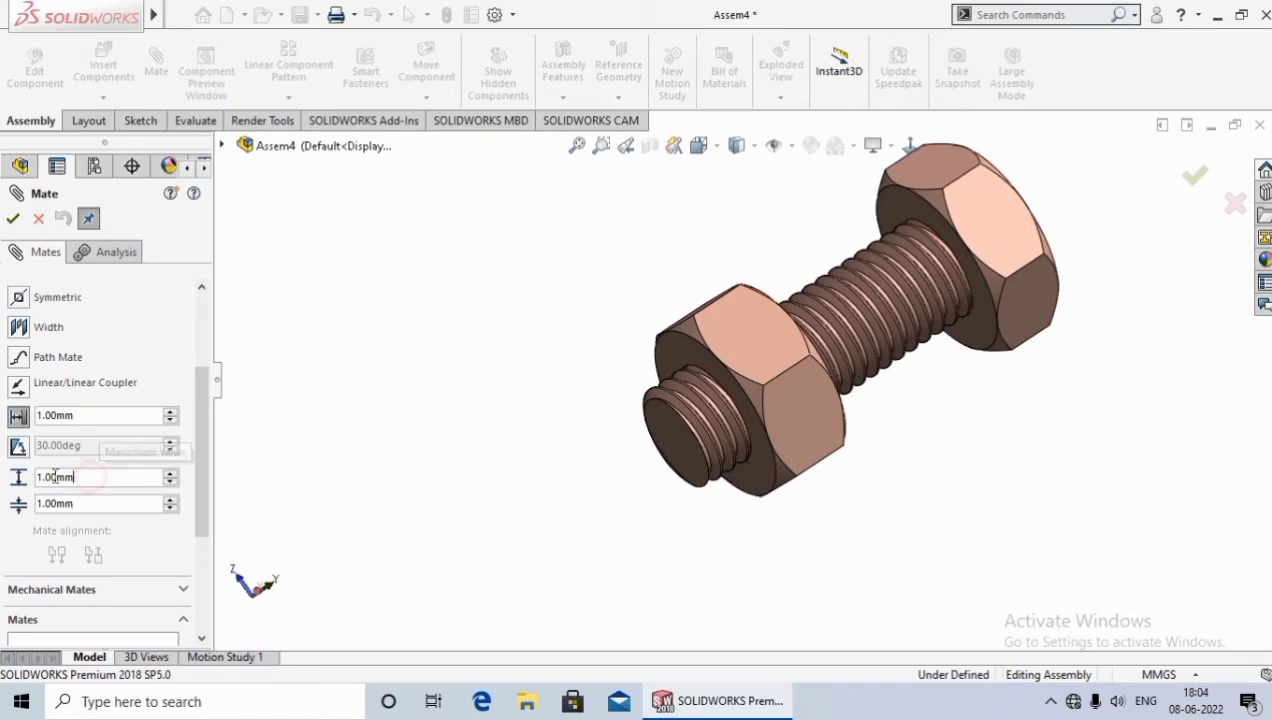
pyautogui.click(91, 477)
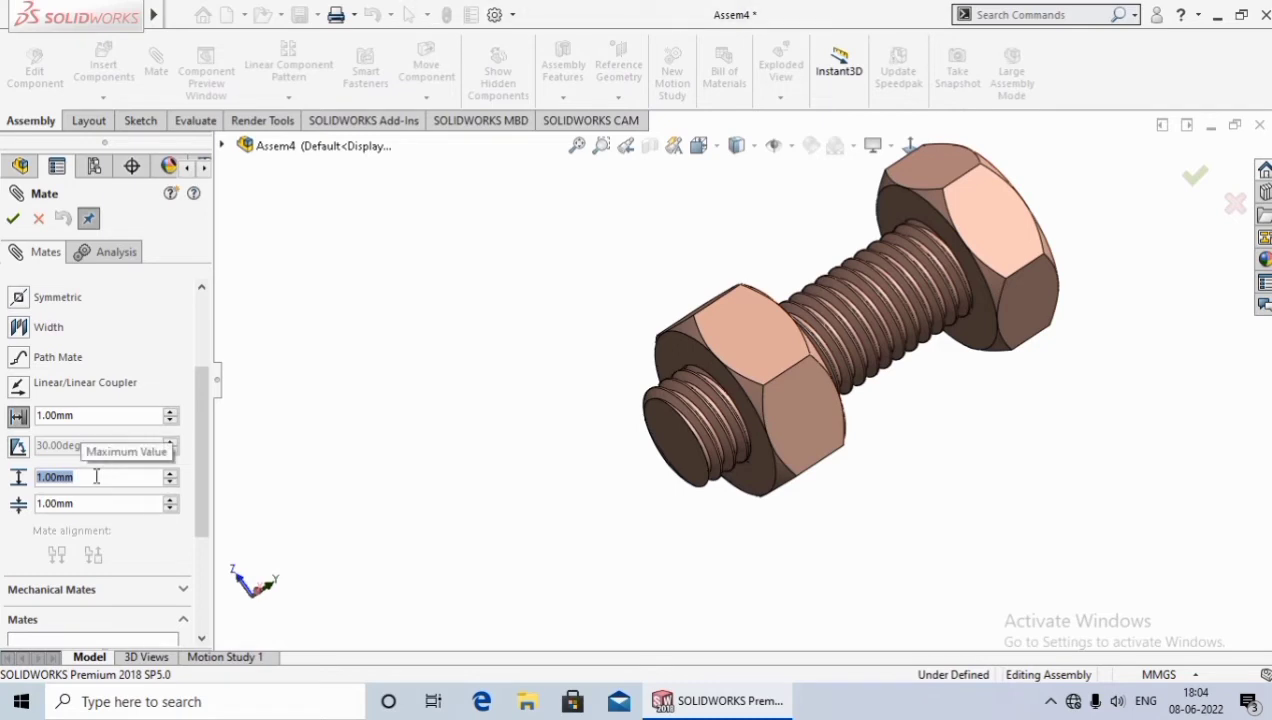
pyautogui.write('29')
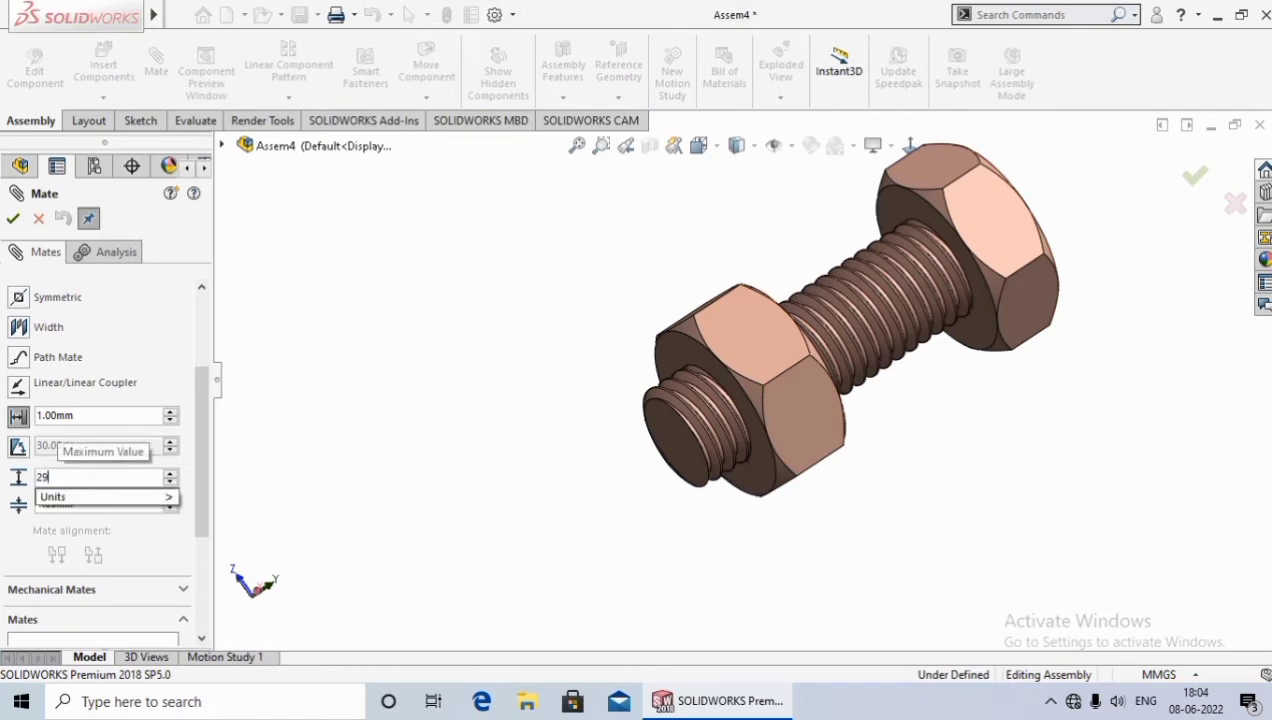
pyautogui.write('.5')
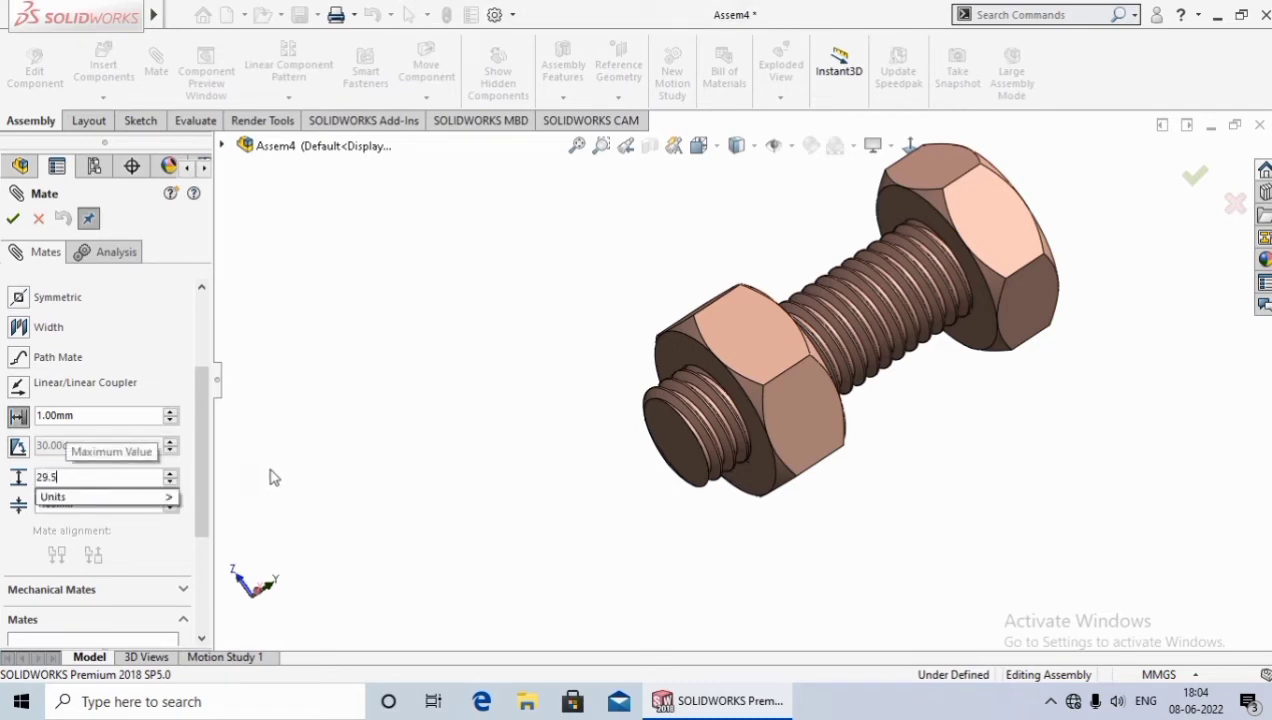
pyautogui.press('Return')
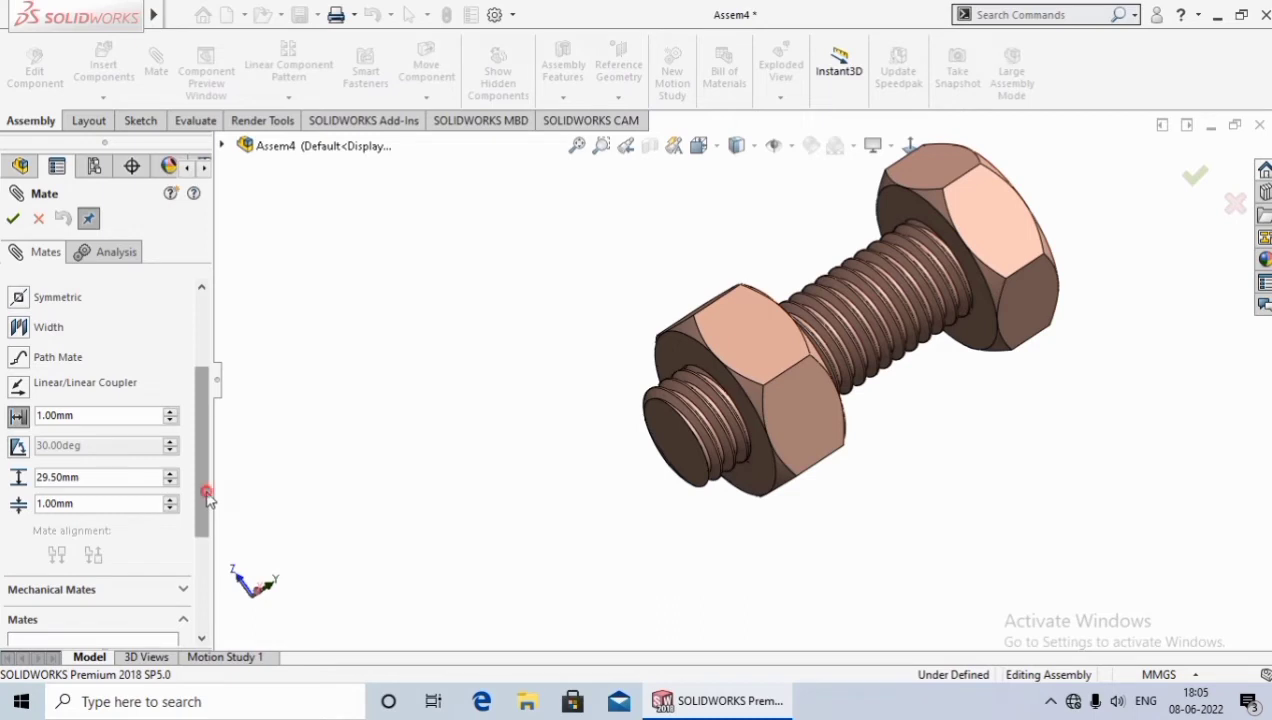
# - Pick the bolt face and the nut face, then accept the limit-distance mate
pyautogui.moveTo(207, 497); pyautogui.dragTo(205, 420)
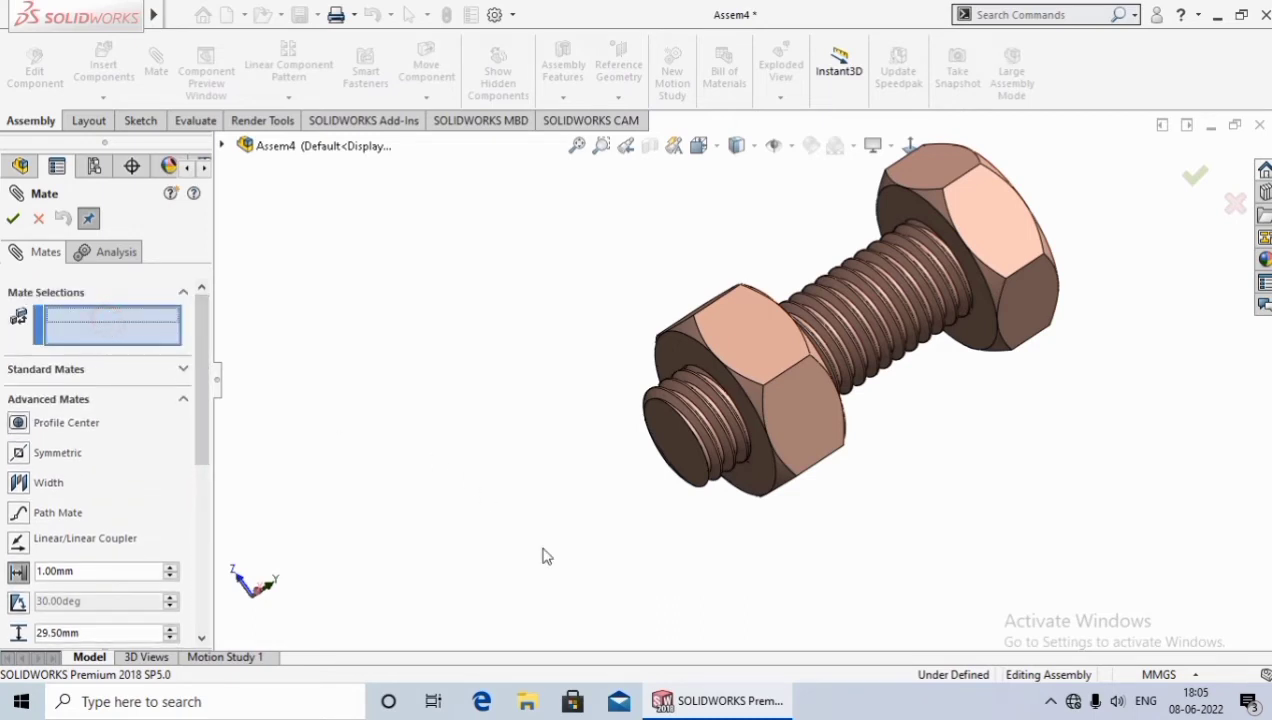
pyautogui.moveTo(559, 566)
pyautogui.mouseDown(button='middle')
pyautogui.moveTo(554, 530)
pyautogui.moveTo(861, 512)
pyautogui.mouseUp(button='middle')
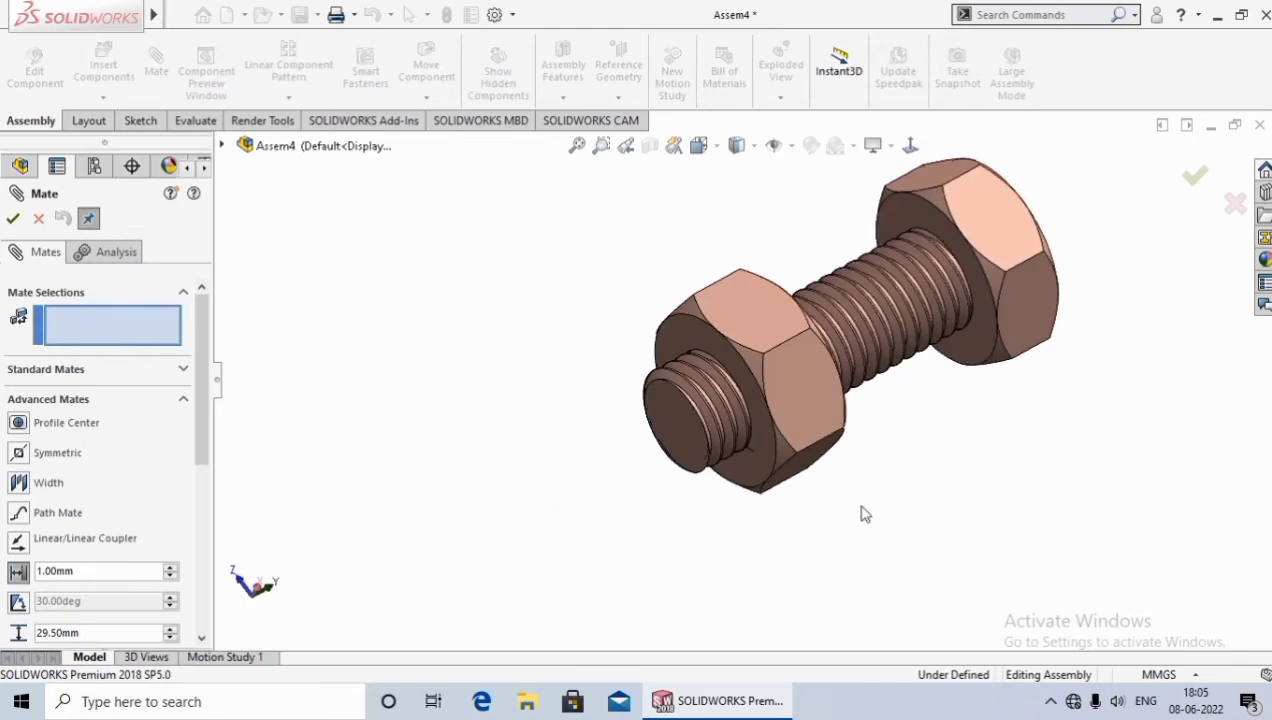
pyautogui.click(993, 346)
pyautogui.moveTo(945, 437)
pyautogui.mouseDown(button='middle')
pyautogui.moveTo(850, 484)
pyautogui.moveTo(823, 446)
pyautogui.mouseUp(button='middle')
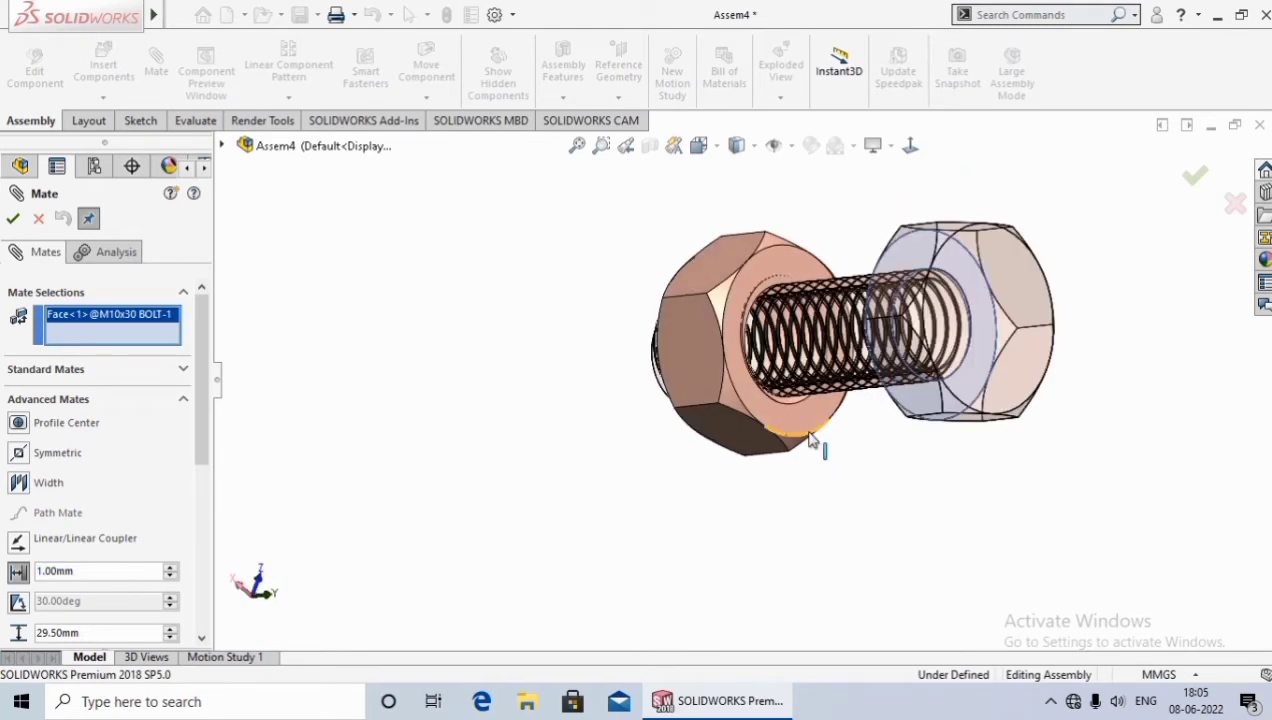
pyautogui.click(803, 432)
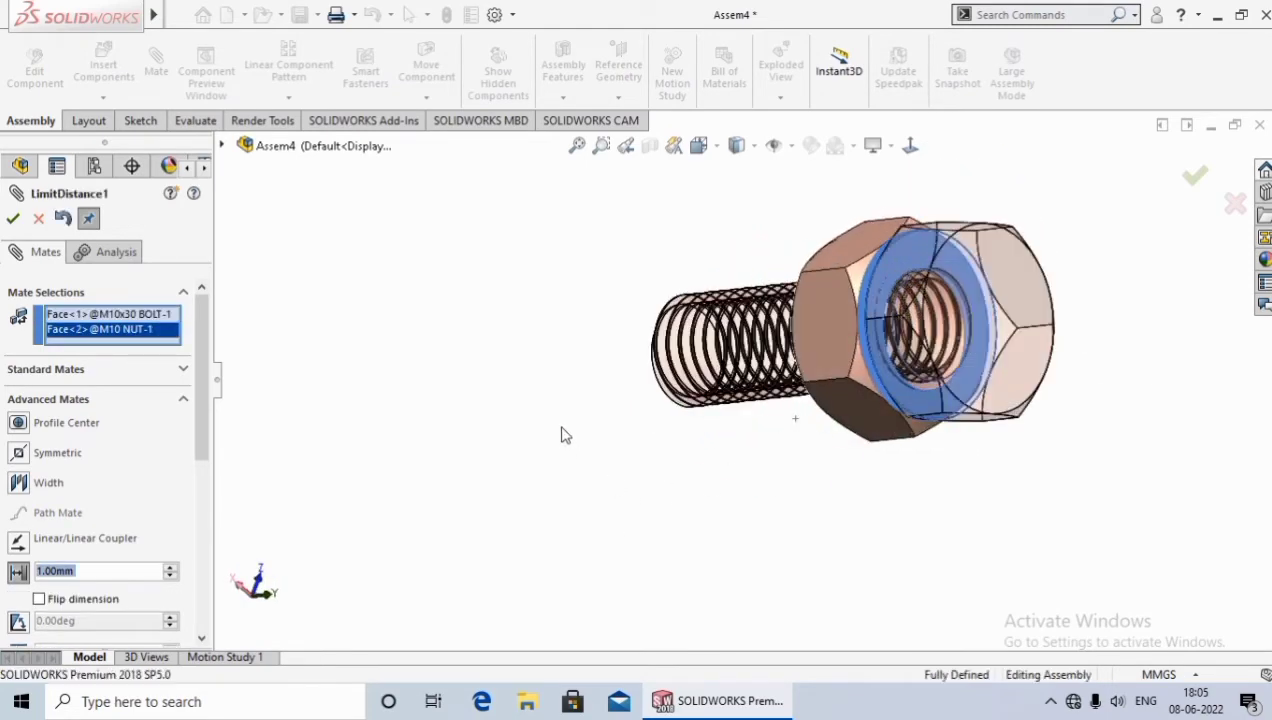
pyautogui.moveTo(562, 434); pyautogui.dragTo(628, 492, button='middle')
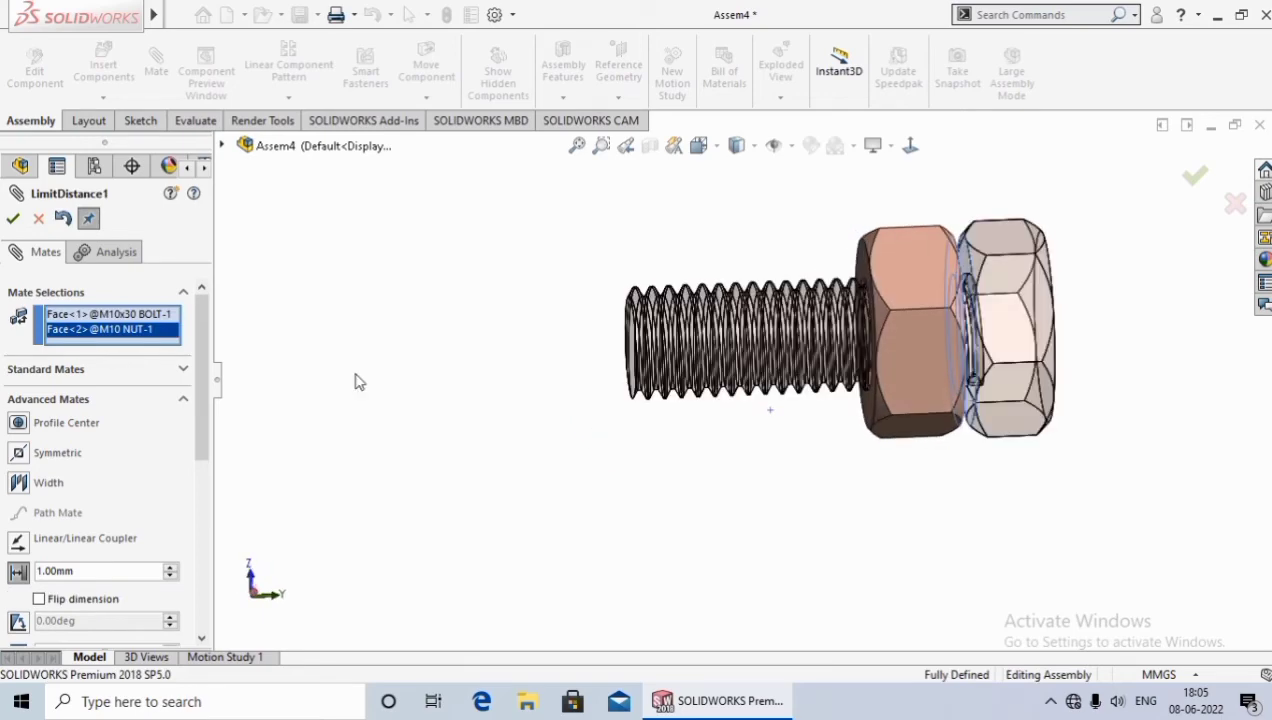
pyautogui.click(12, 218)
pyautogui.click(12, 218)
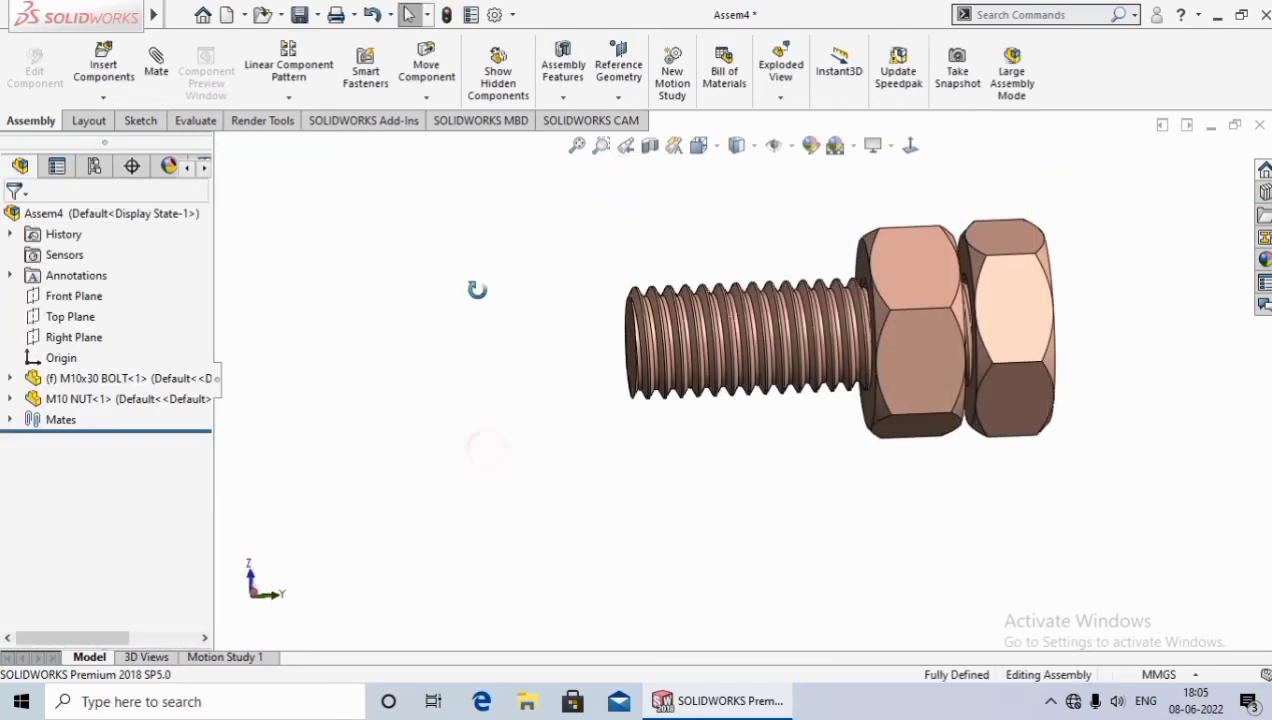
# - Drag the M10 NUT along the bolt shank up against the bolt head
pyautogui.moveTo(477, 290)
pyautogui.mouseDown(button='middle')
pyautogui.moveTo(522, 476)
pyautogui.moveTo(593, 476)
pyautogui.mouseUp(button='middle')
pyautogui.moveTo(922, 450); pyautogui.dragTo(870, 380, button='middle')
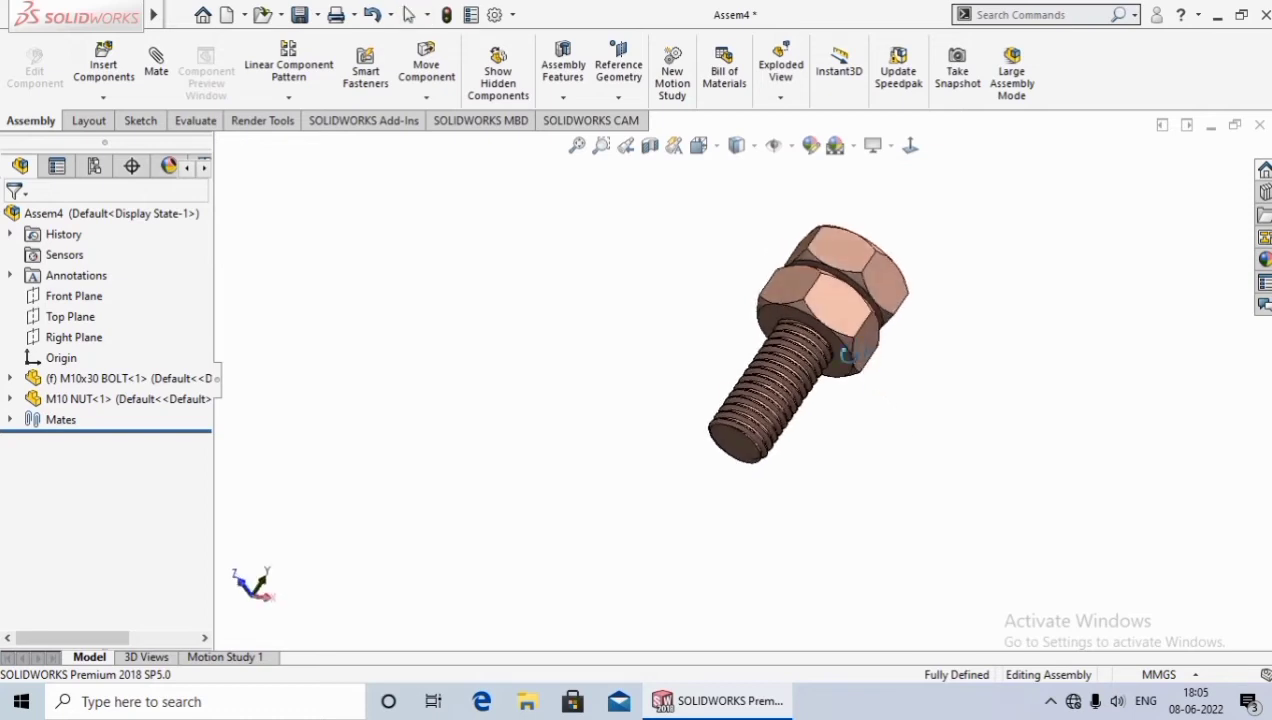
pyautogui.scroll(-3, 854, 316)
pyautogui.click(803, 332)
pyautogui.moveTo(855, 418)
pyautogui.mouseDown()
pyautogui.moveTo(559, 249)
pyautogui.moveTo(735, 462)
pyautogui.moveTo(639, 247)
pyautogui.moveTo(411, 262)
pyautogui.moveTo(596, 216)
pyautogui.moveTo(647, 219)
pyautogui.moveTo(599, 213)
pyautogui.moveTo(621, 213)
pyautogui.moveTo(525, 270)
pyautogui.moveTo(460, 372)
pyautogui.moveTo(414, 528)
pyautogui.moveTo(480, 603)
pyautogui.moveTo(681, 668)
pyautogui.moveTo(901, 460)
pyautogui.moveTo(548, 442)
pyautogui.moveTo(434, 329)
pyautogui.mouseUp()
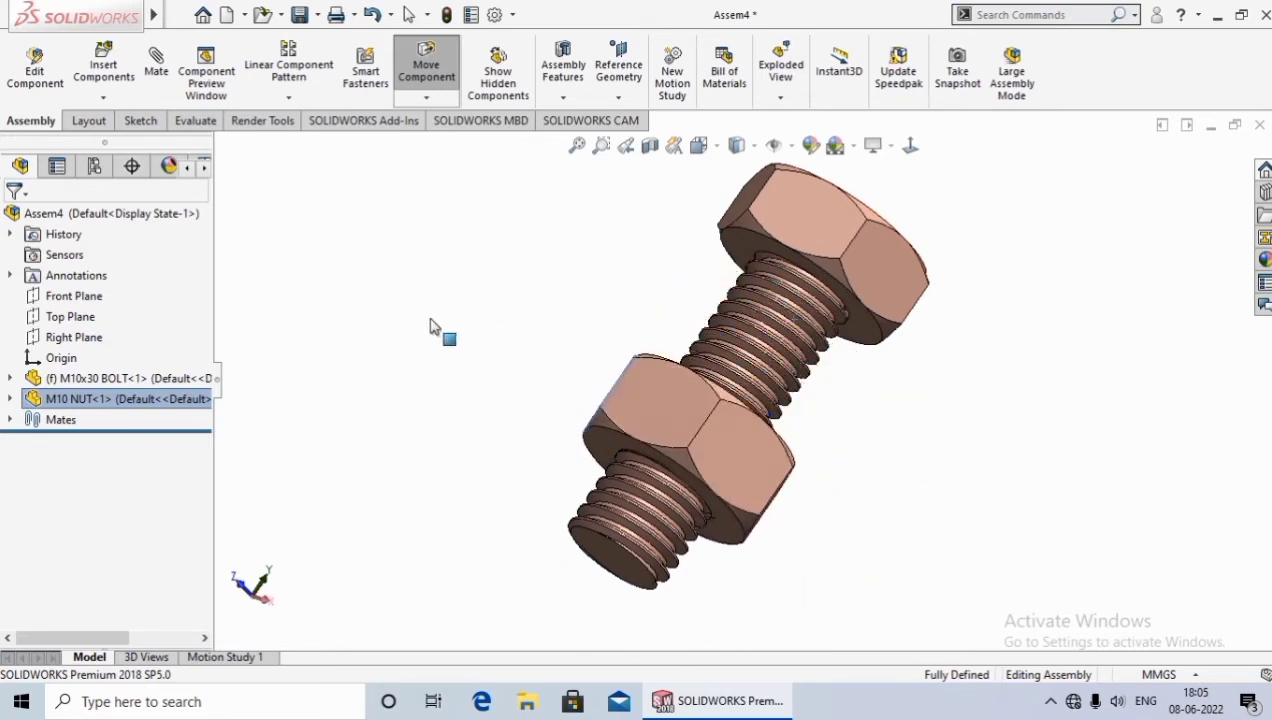
pyautogui.press('Escape')
# - Fit the view and slide the nut back toward the bolt's free end
pyautogui.press('f')
pyautogui.moveTo(737, 447)
pyautogui.mouseDown()
pyautogui.moveTo(454, 502)
pyautogui.moveTo(647, 554)
pyautogui.moveTo(773, 483)
pyautogui.moveTo(678, 390)
pyautogui.moveTo(352, 440)
pyautogui.moveTo(488, 329)
pyautogui.moveTo(575, 547)
pyautogui.moveTo(706, 501)
pyautogui.moveTo(548, 431)
pyautogui.moveTo(681, 619)
pyautogui.moveTo(779, 527)
pyautogui.mouseUp()
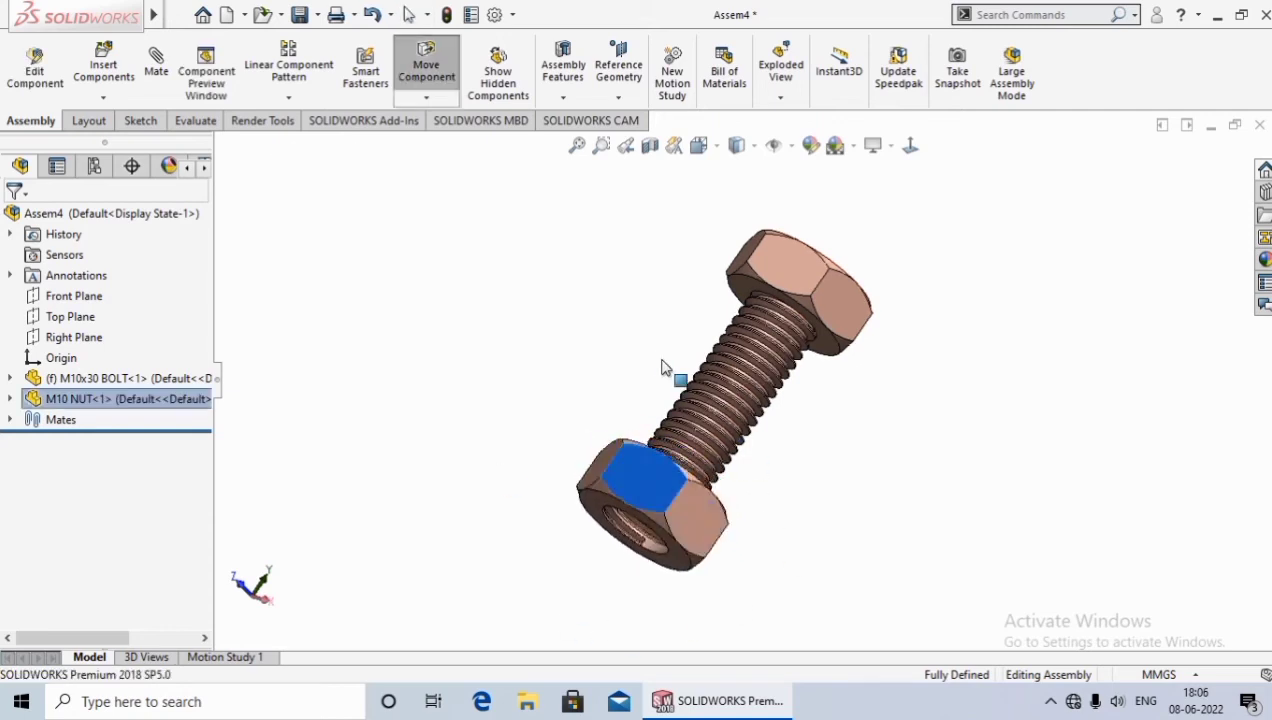
pyautogui.press('Escape')
pyautogui.moveTo(488, 542)
pyautogui.mouseDown(button='middle')
pyautogui.moveTo(469, 412)
pyautogui.moveTo(846, 431)
pyautogui.moveTo(761, 539)
pyautogui.moveTo(752, 531)
pyautogui.mouseUp(button='middle')
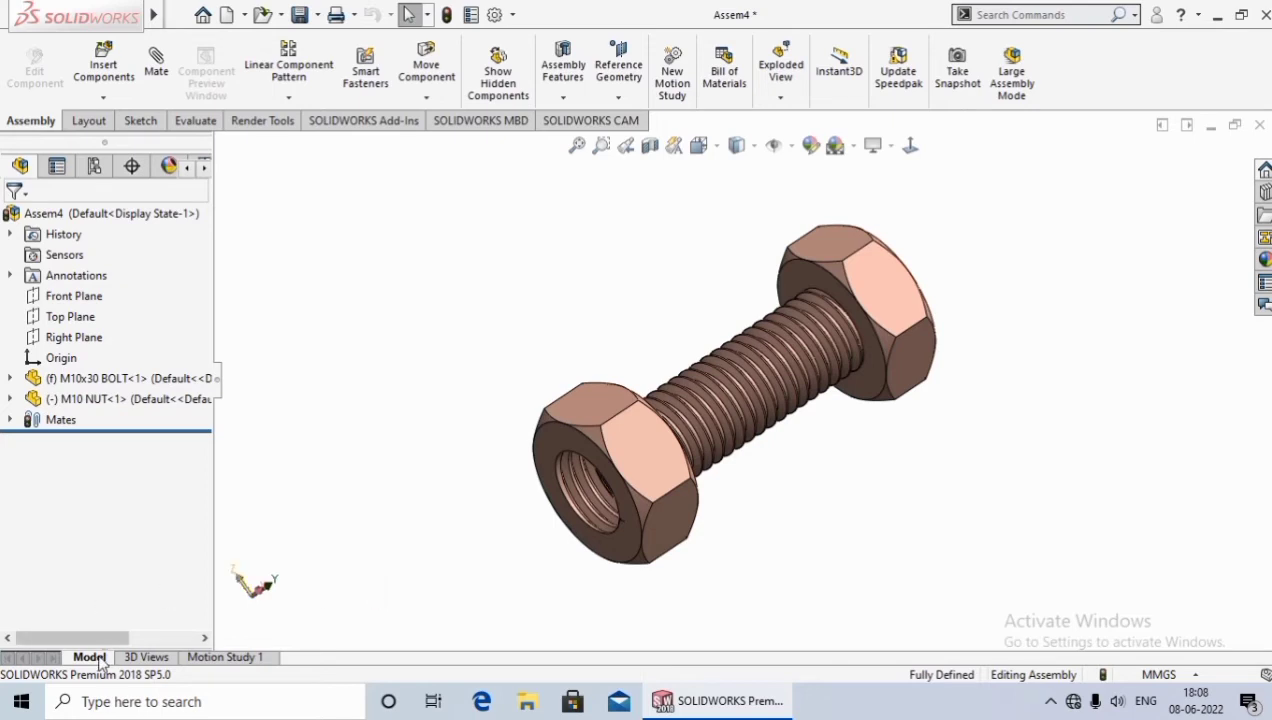
# - Switch to Motion Study 1, expand its timeline, and review the Motion Study Properties
pyautogui.click(148, 657)
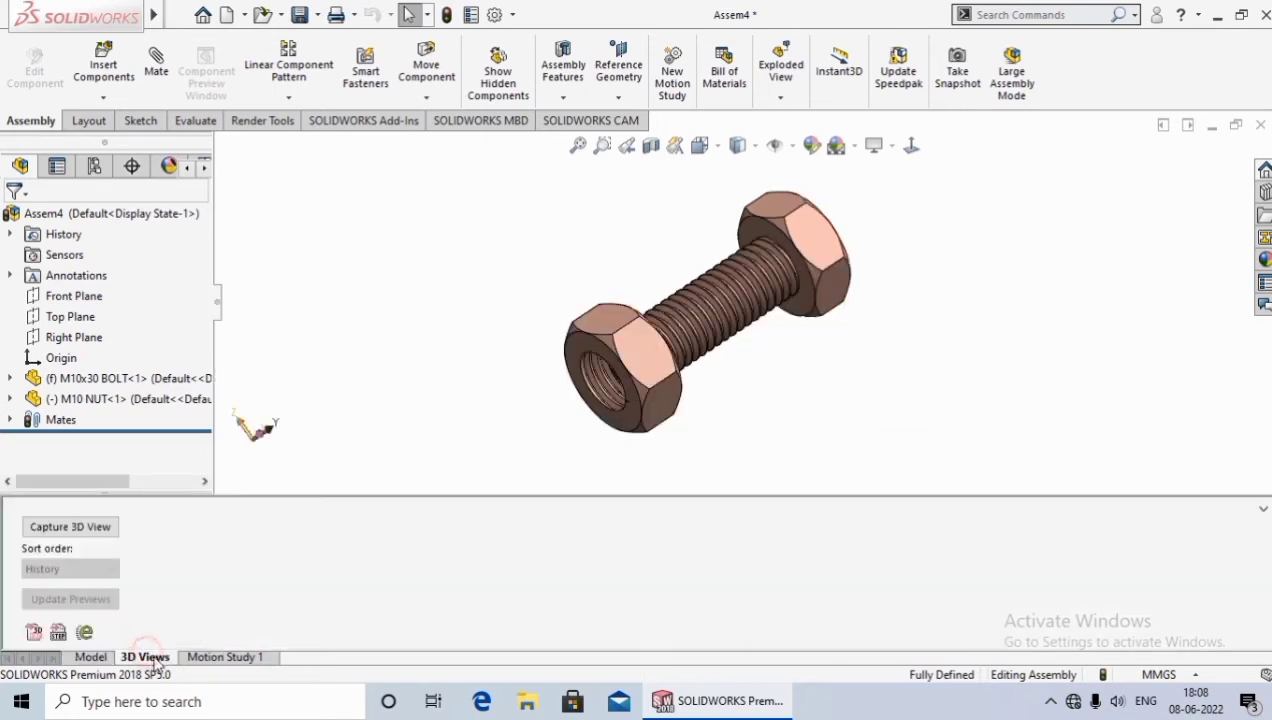
pyautogui.click(220, 657)
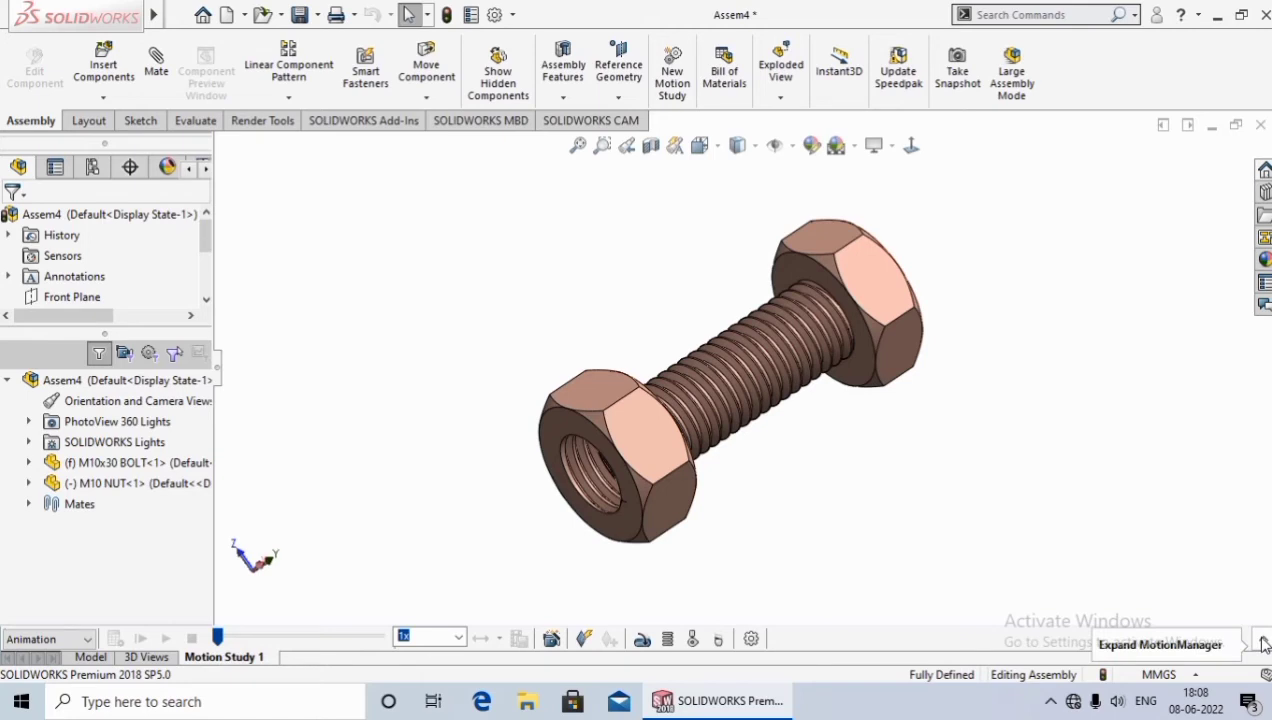
pyautogui.click(1262, 645)
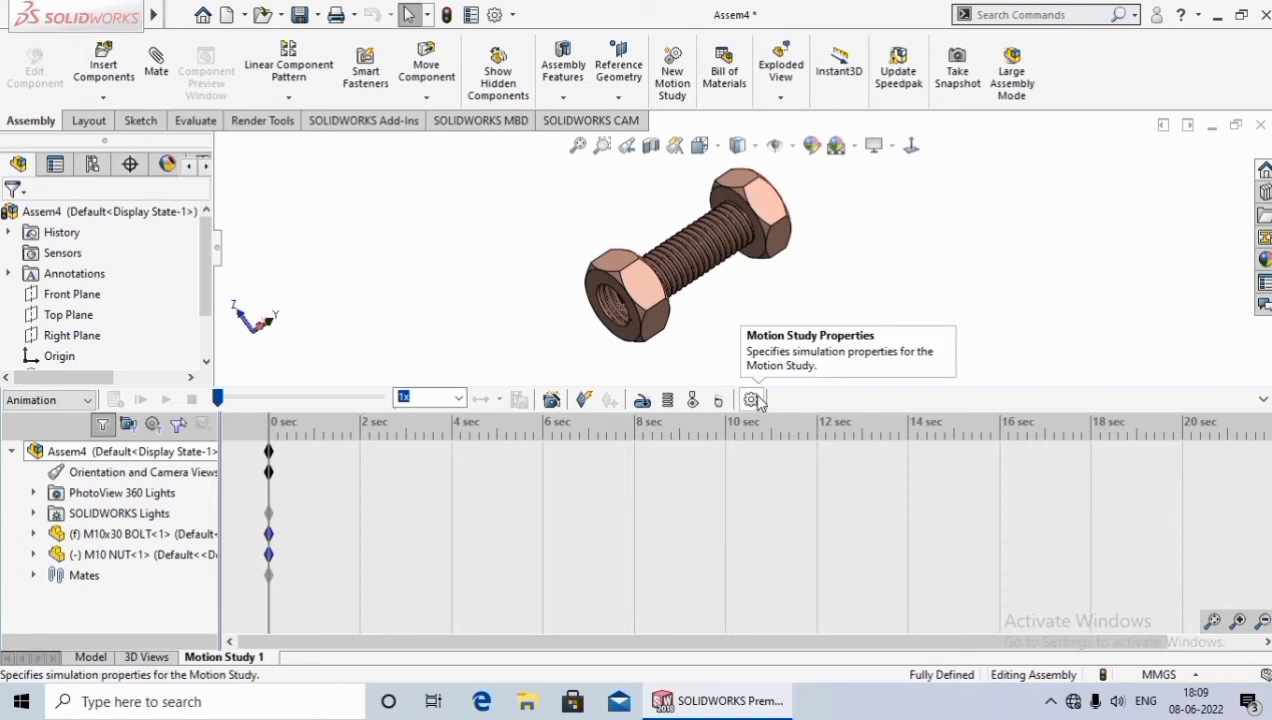
pyautogui.click(752, 400)
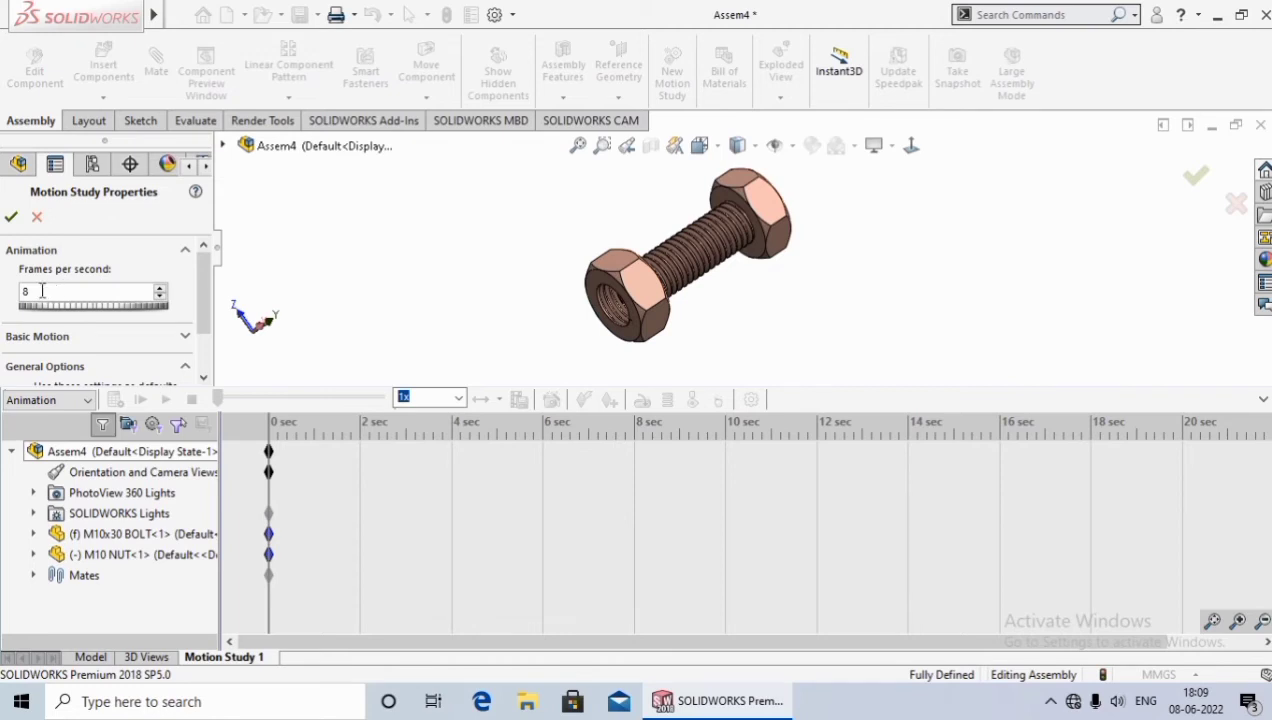
pyautogui.click(11, 216)
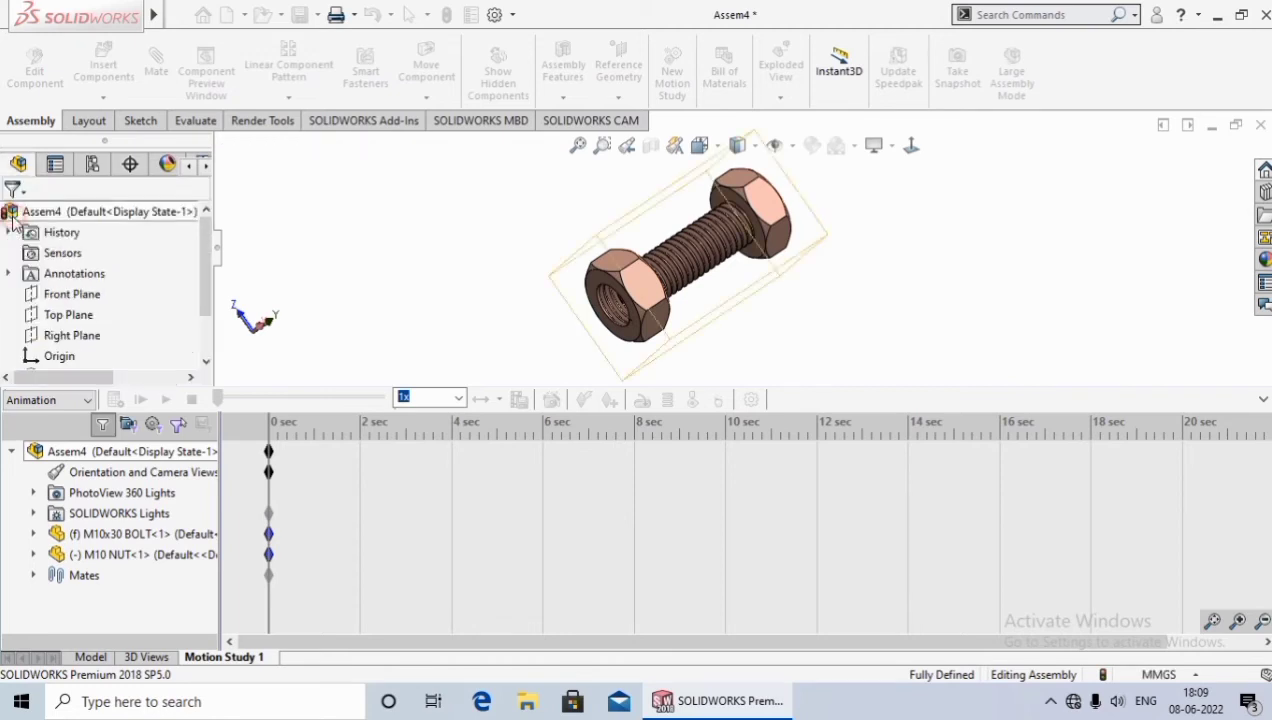
pyautogui.click(310, 270)
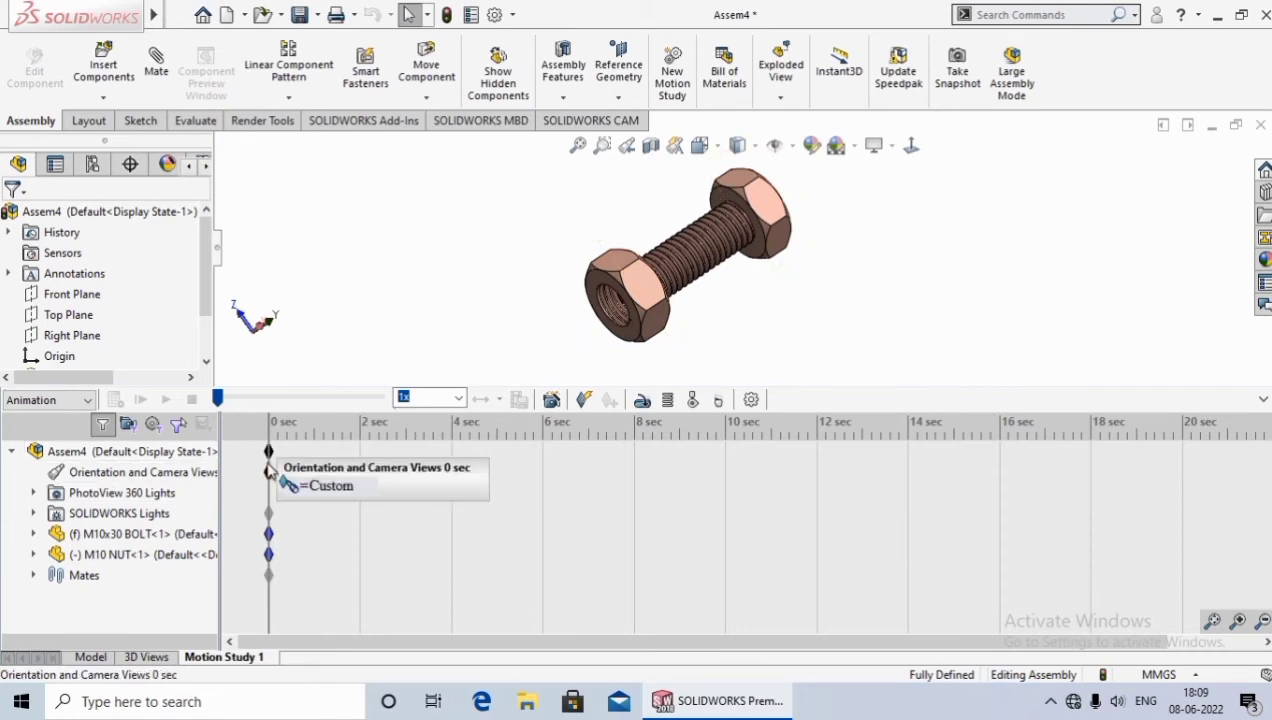
# - Drag the assembly's end keyframe out to 12 sec, then start a new motor
pyautogui.moveTo(268, 472); pyautogui.dragTo(830, 497)
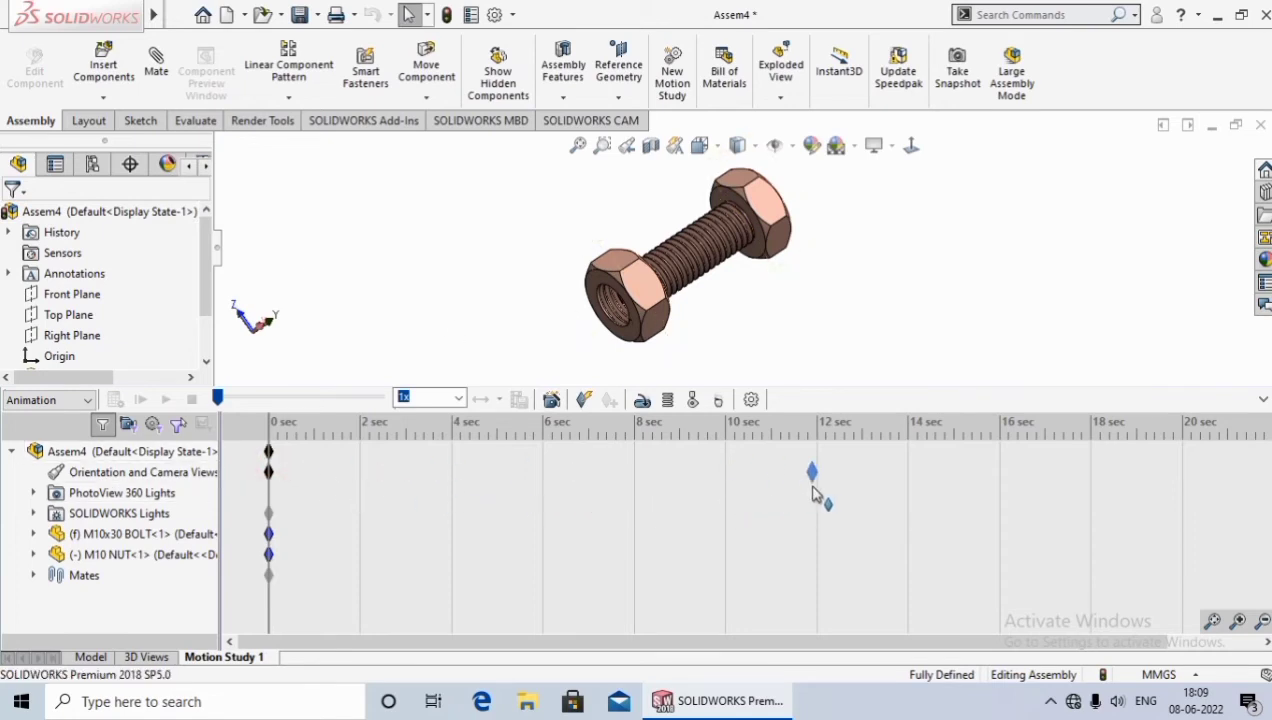
pyautogui.moveTo(830, 497); pyautogui.dragTo(831, 497)
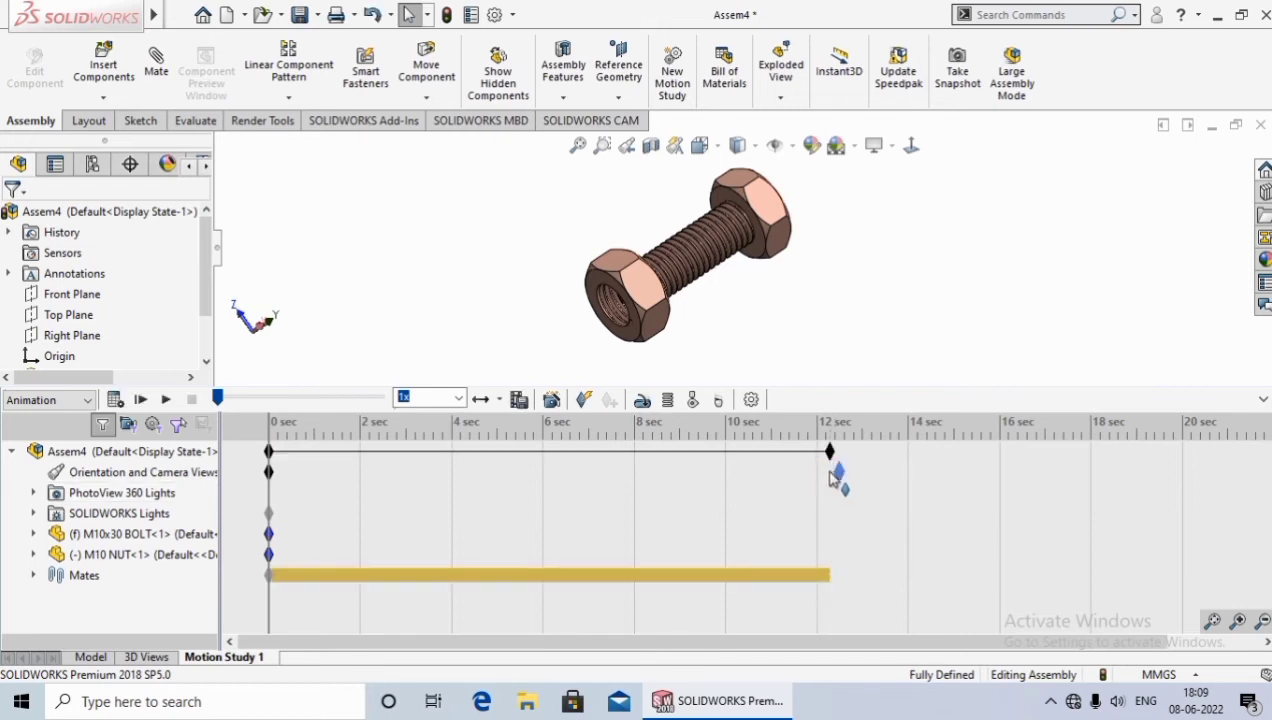
pyautogui.moveTo(829, 472); pyautogui.dragTo(838, 474)
pyautogui.click(871, 330)
pyautogui.click(643, 400)
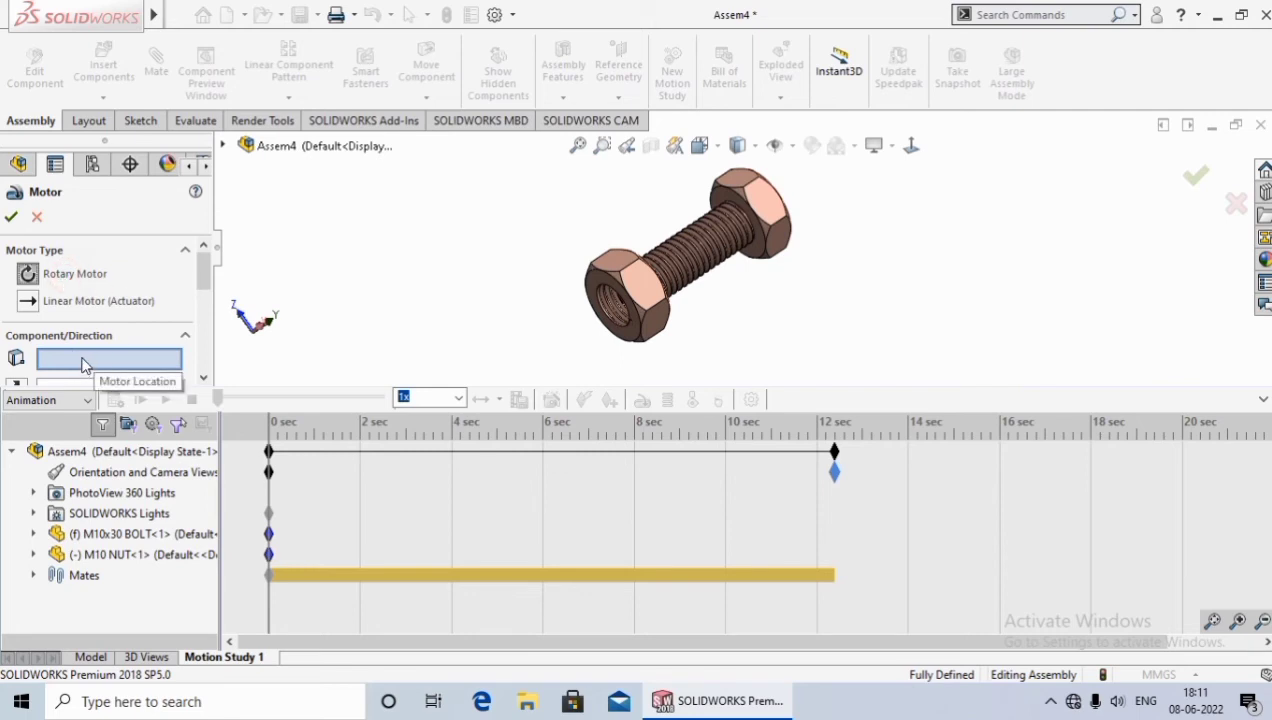
# - Create RotaryMotor1 on the nut's hole edge, spinning the M10 NUT at 100 RPM
pyautogui.scroll(-3, 590, 370)
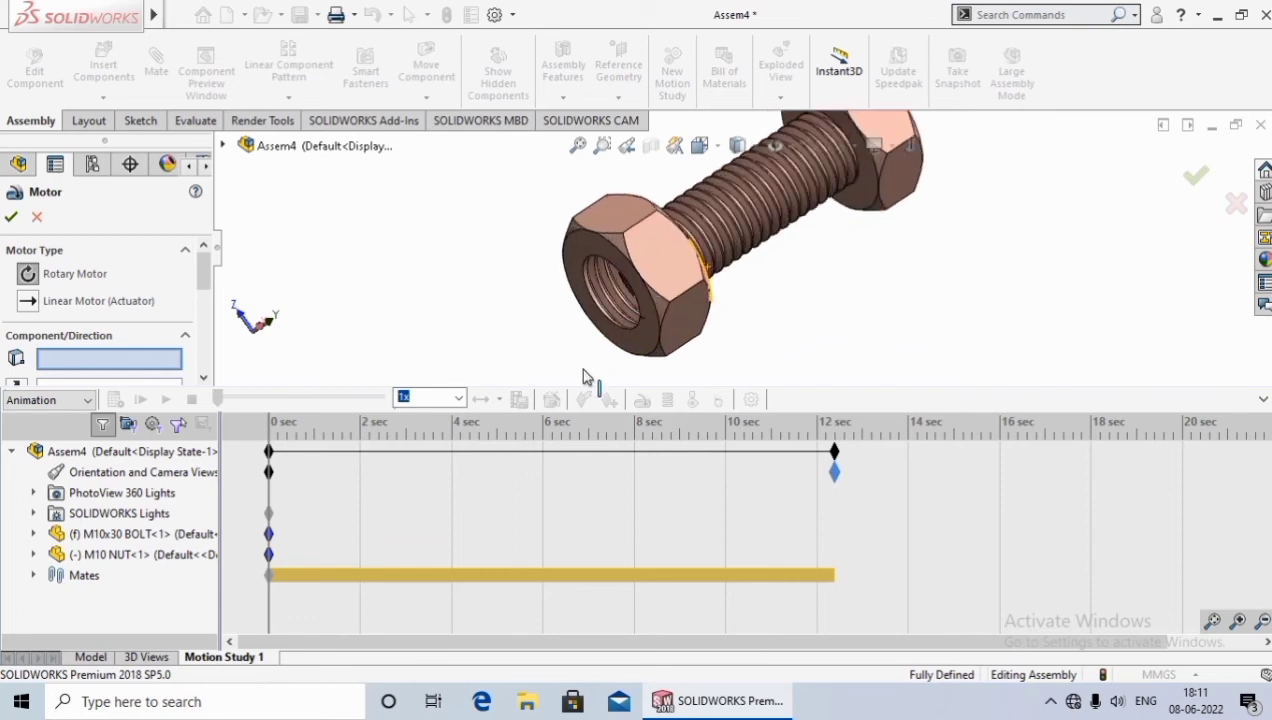
pyautogui.click(632, 298)
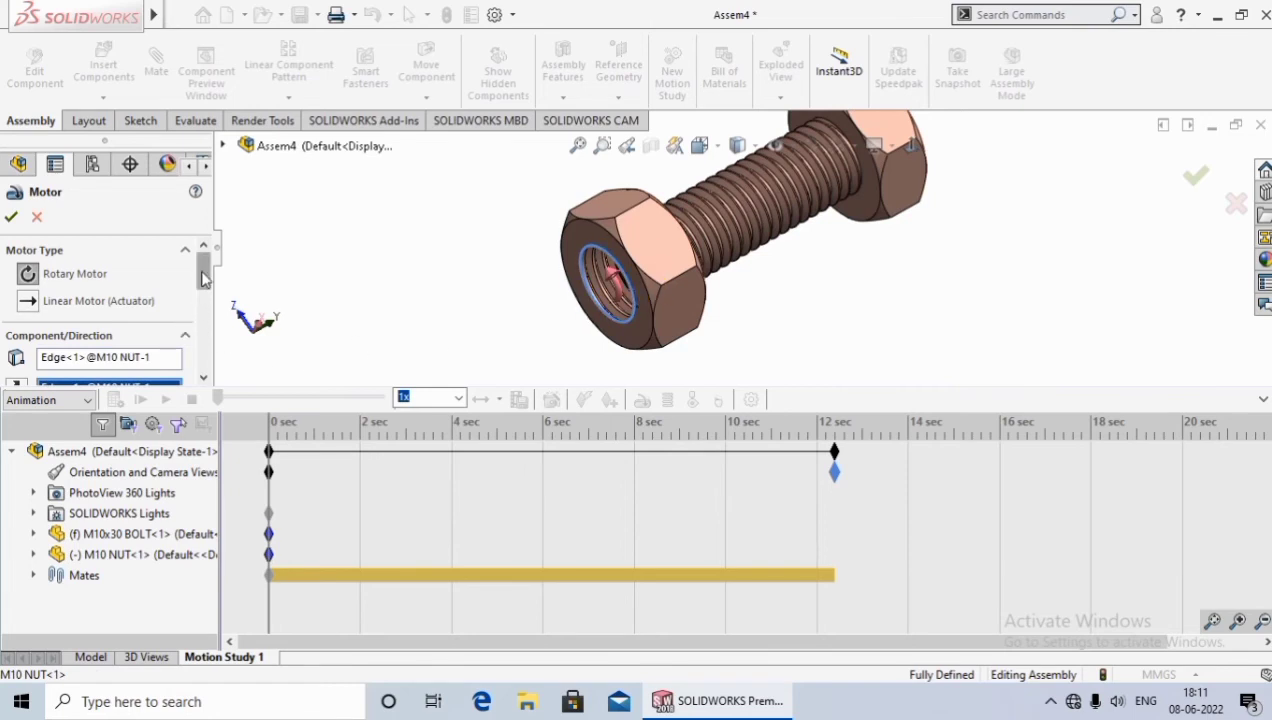
pyautogui.moveTo(203, 270)
pyautogui.mouseDown()
pyautogui.moveTo(213, 333)
pyautogui.moveTo(218, 300)
pyautogui.mouseUp()
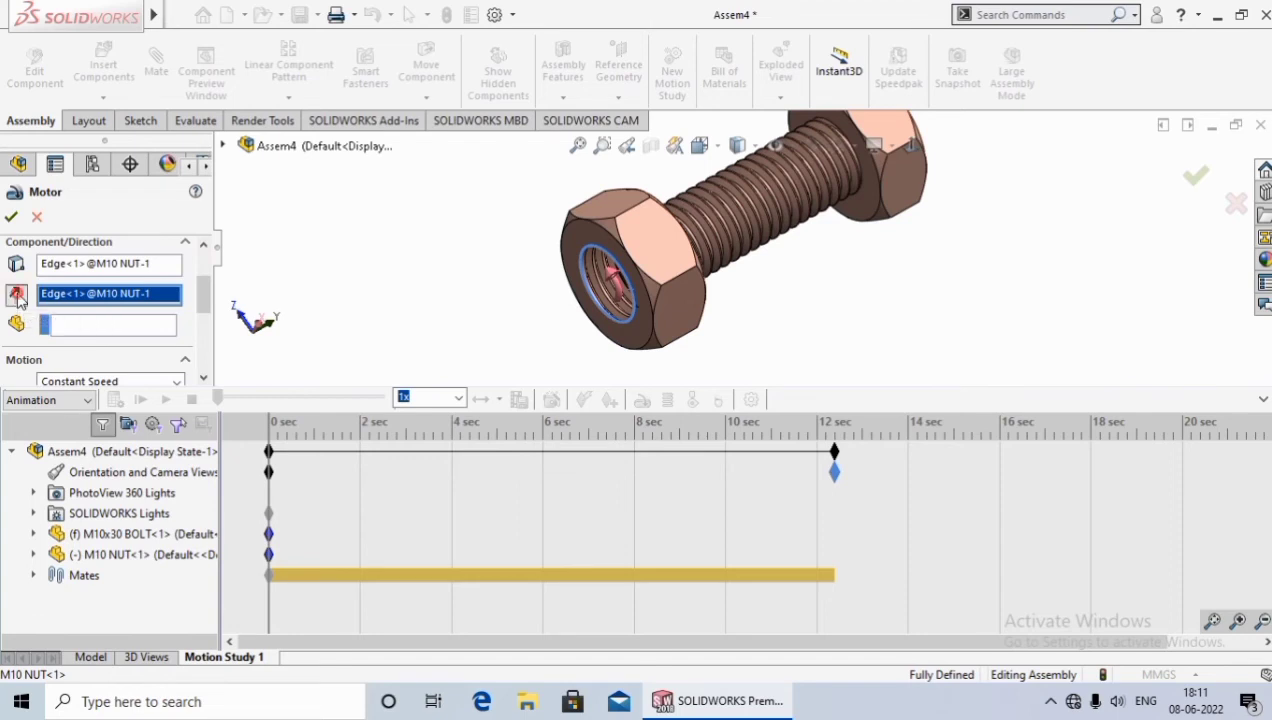
pyautogui.click(12, 218)
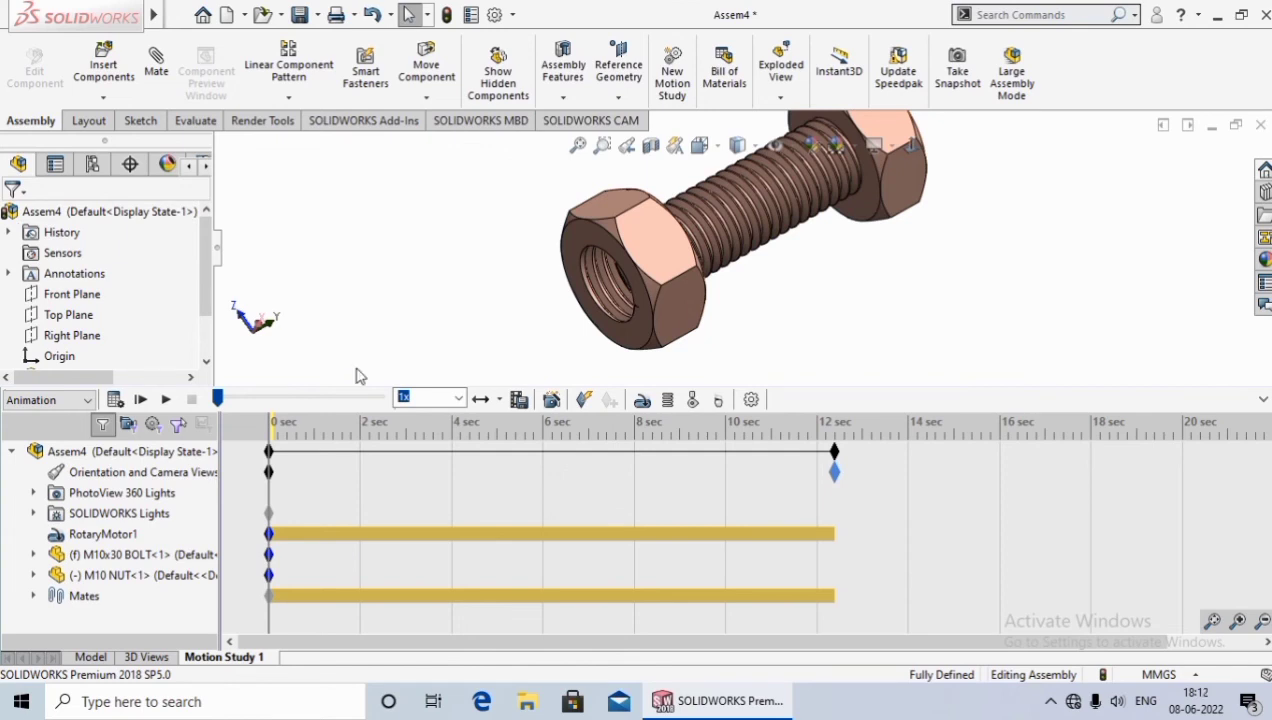
# - Play the motion study from the start, then collapse the MotionManager timeline
pyautogui.click(141, 400)
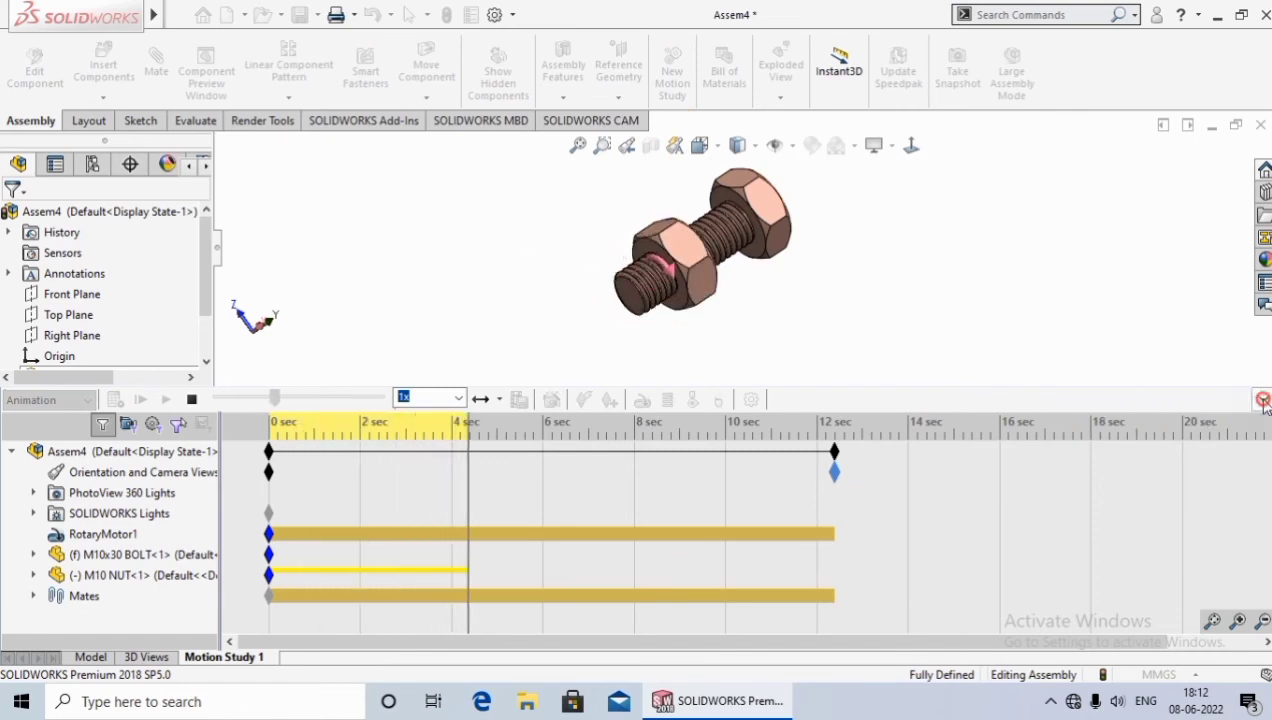
pyautogui.click(1262, 398)
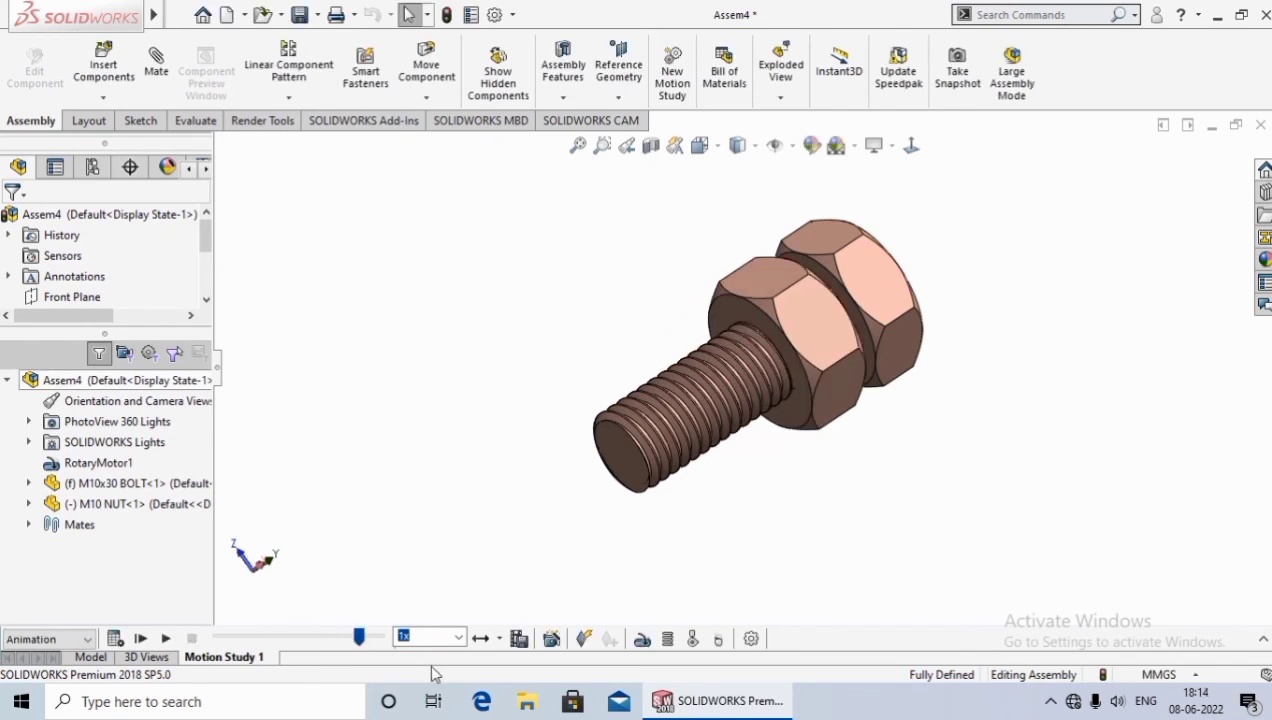
pyautogui.click(457, 640)
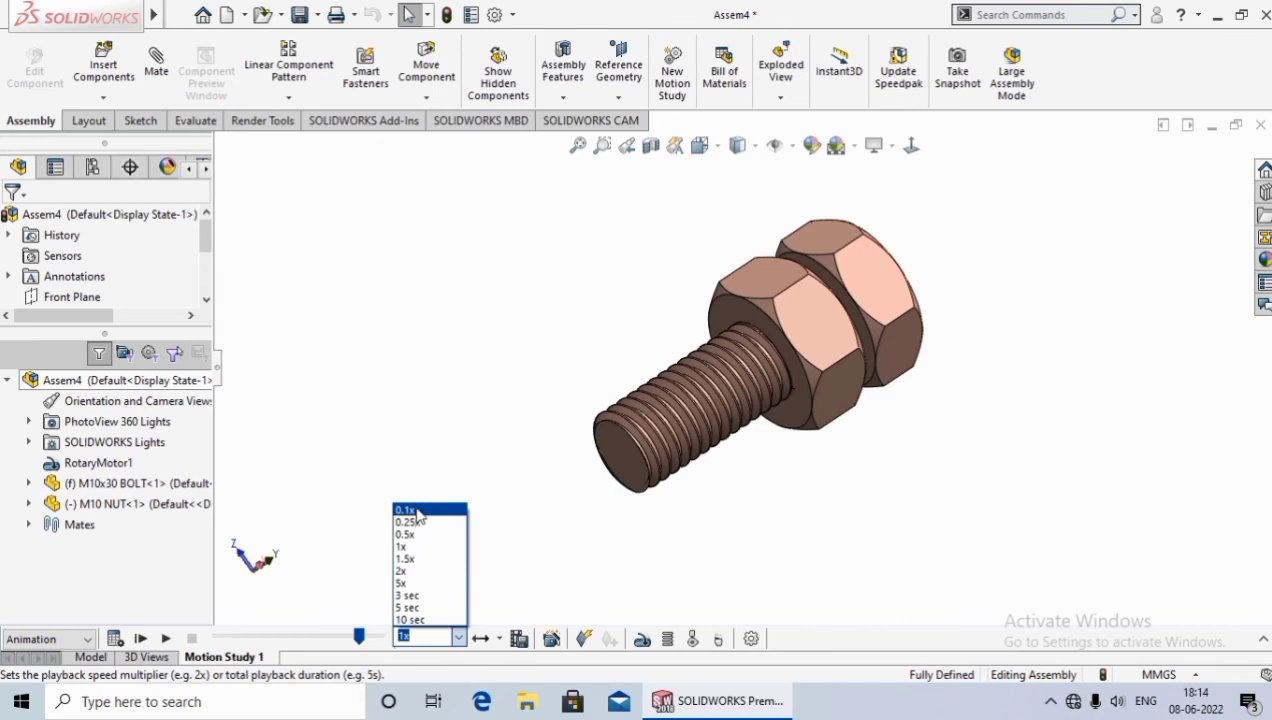
# - Set playback to 2x speed in Reciprocate mode and replay the animation from the start
pyautogui.click(415, 572)
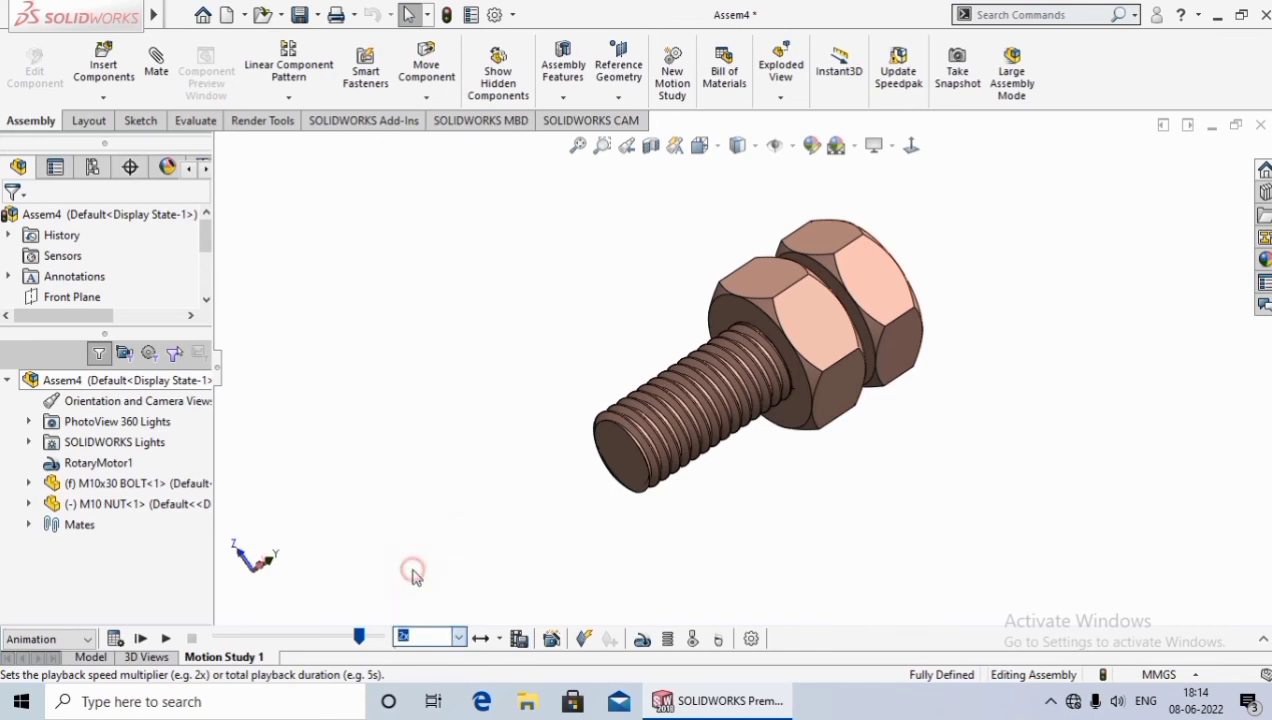
pyautogui.click(502, 642)
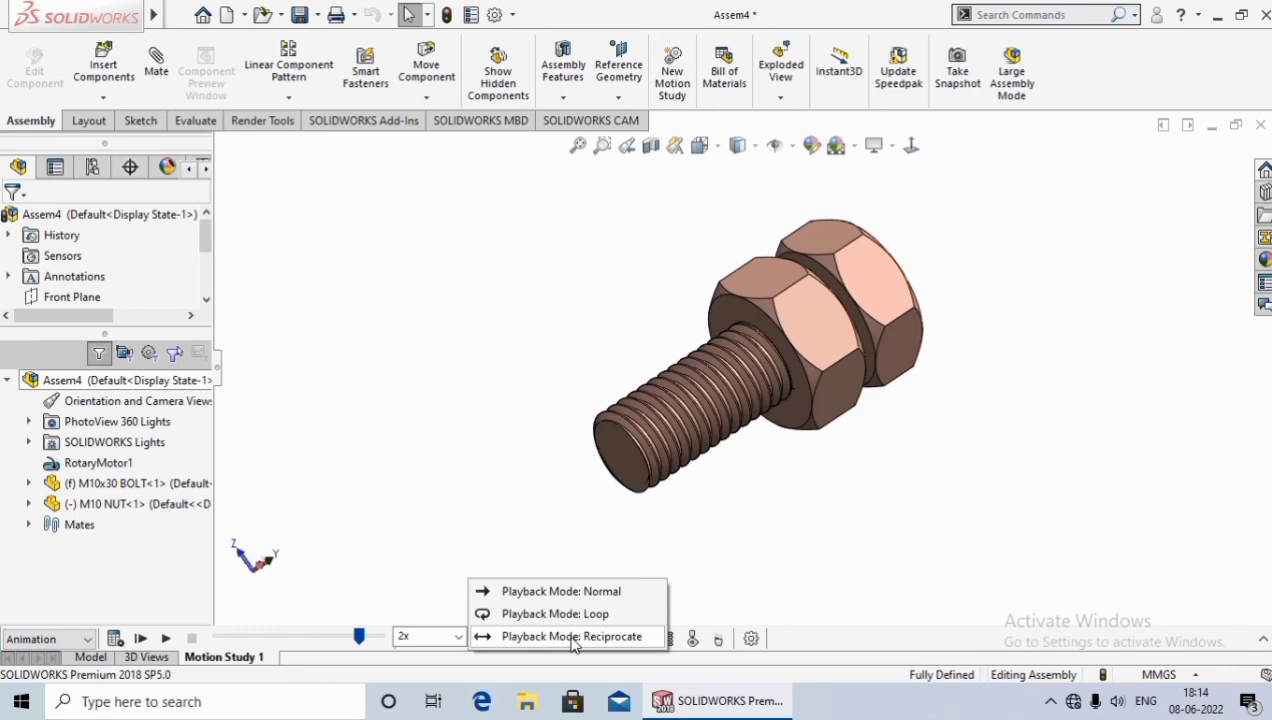
pyautogui.click(573, 637)
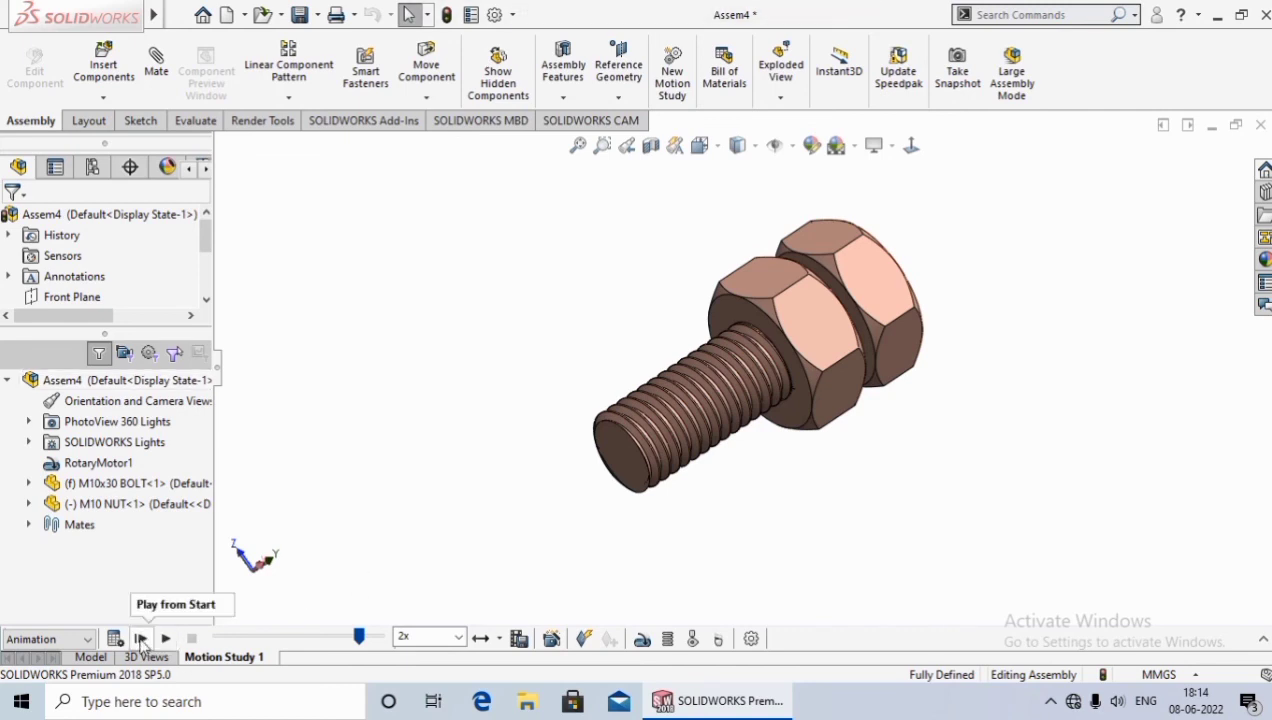
pyautogui.click(141, 639)
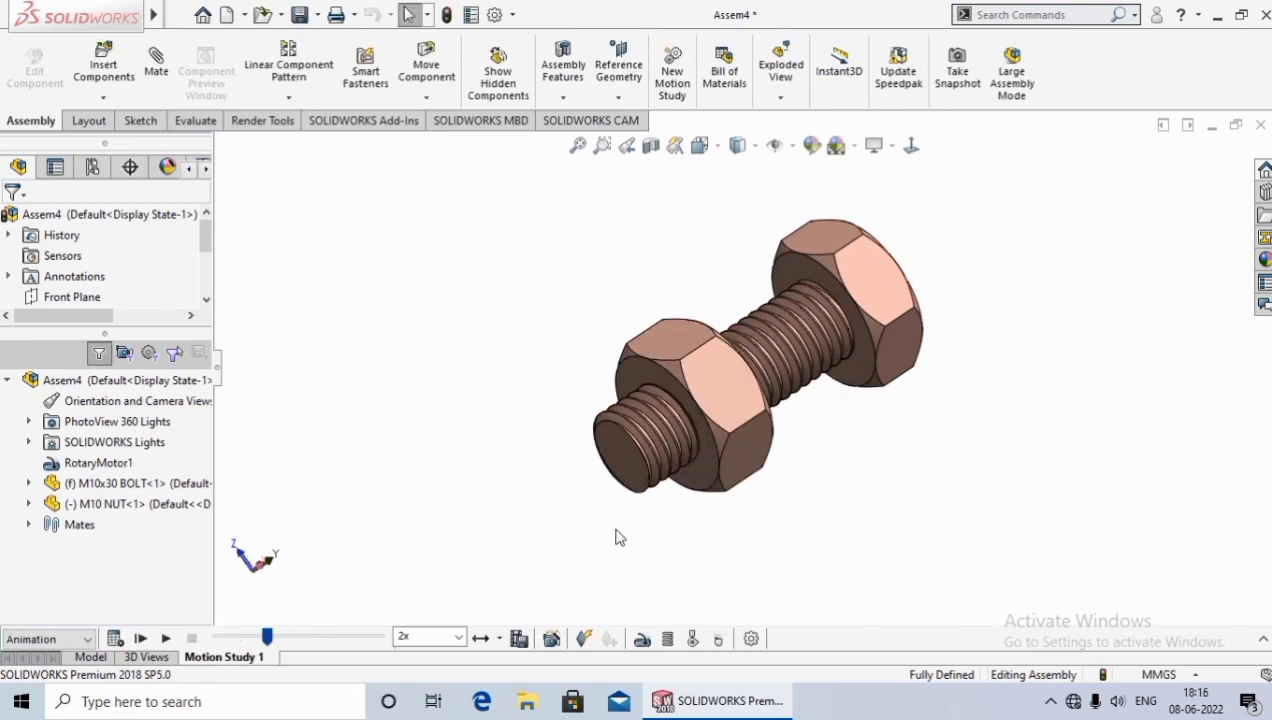
pyautogui.click(166, 639)
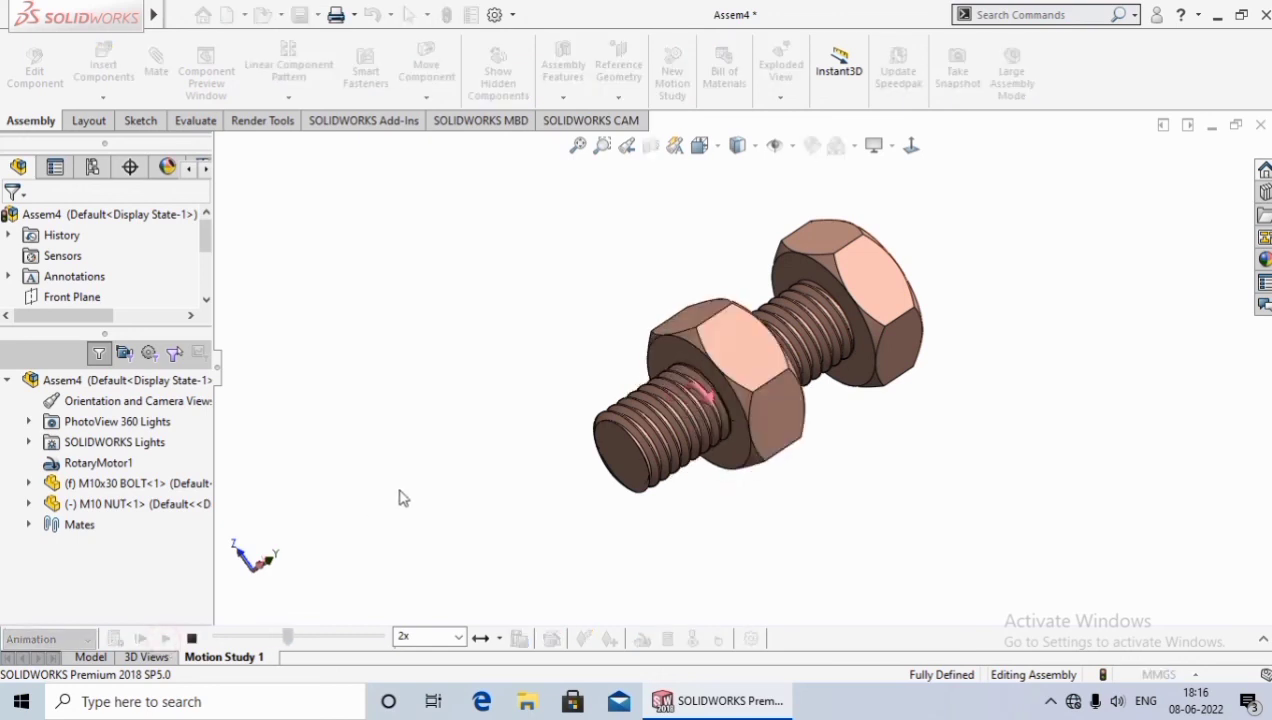